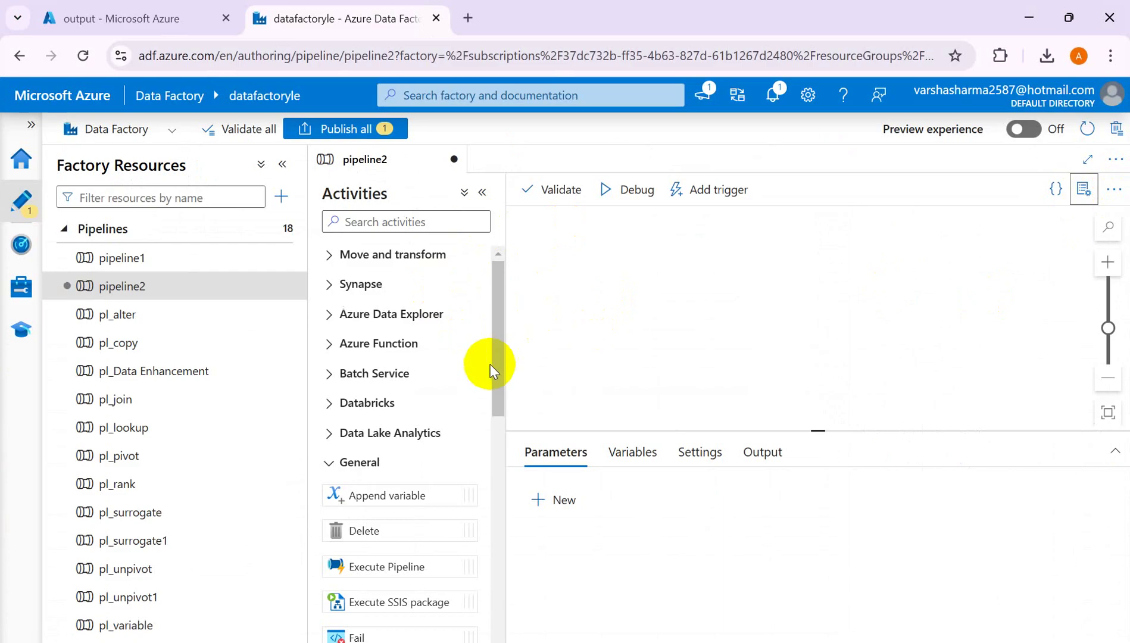
Add a Wait activity from the General group to the pipeline2 canvas and move it slightly higher
left_click_drag(504, 382, 492, 535)
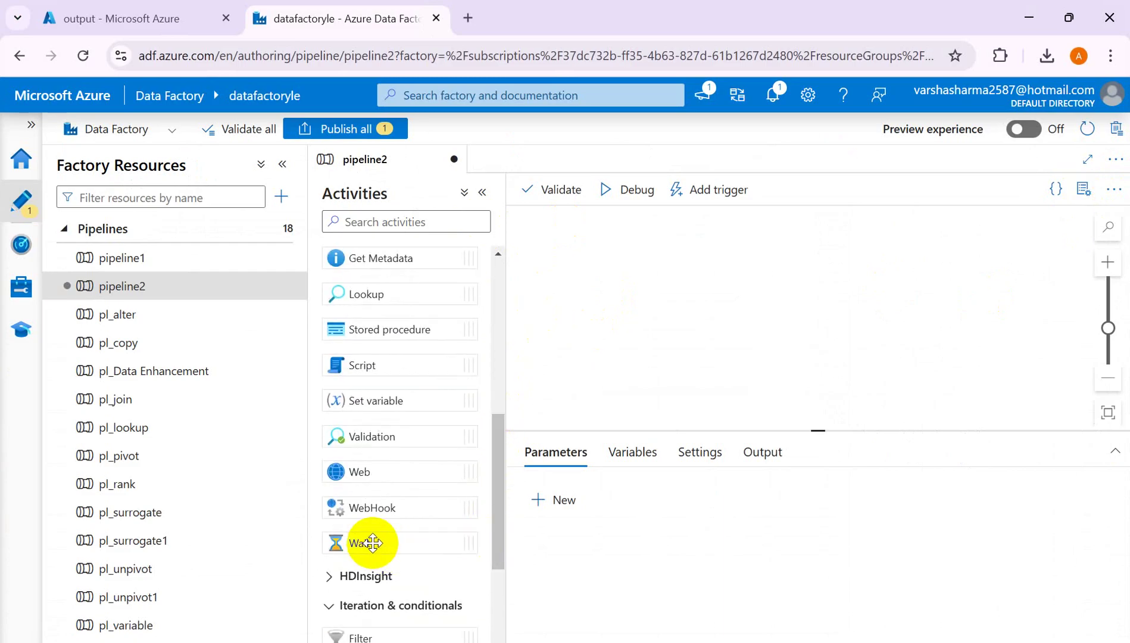
left_click_drag(373, 543, 685, 334)
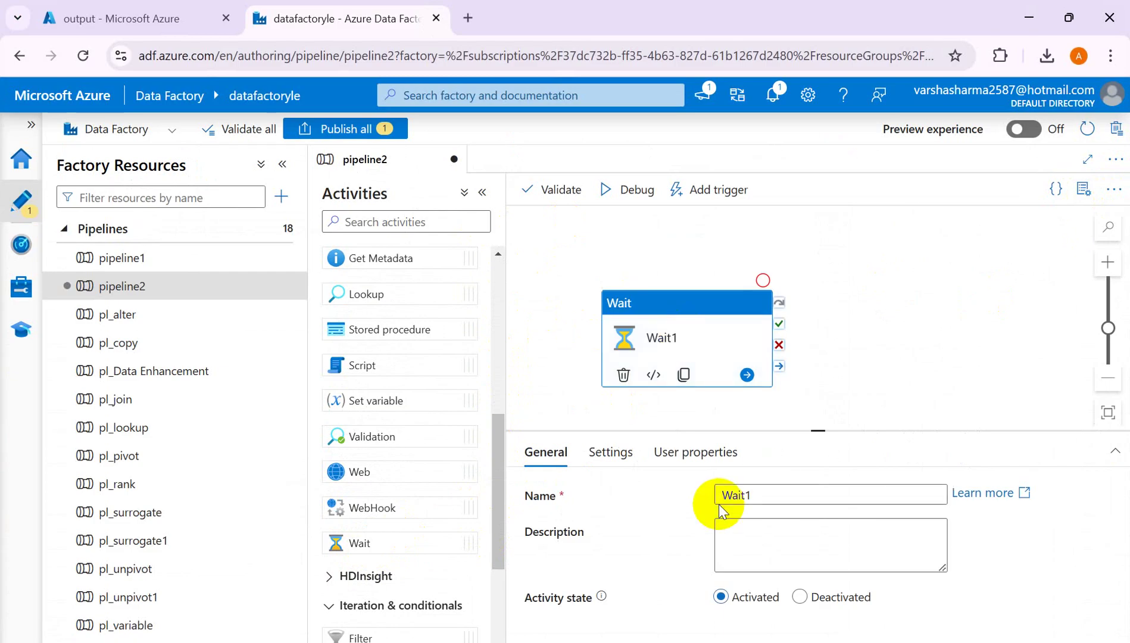
left_click_drag(686, 306, 689, 263)
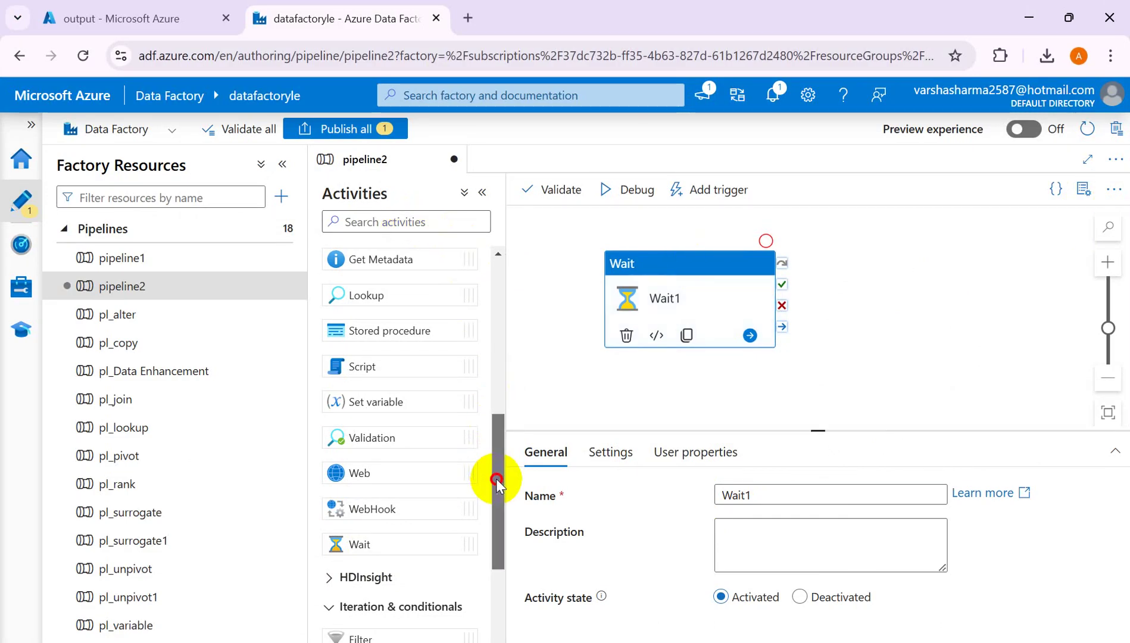
Filter the activities by "p", add a Stored procedure activity beside Wait1, and connect Wait1 to it with an On success dependency
left_click_drag(496, 479, 509, 316)
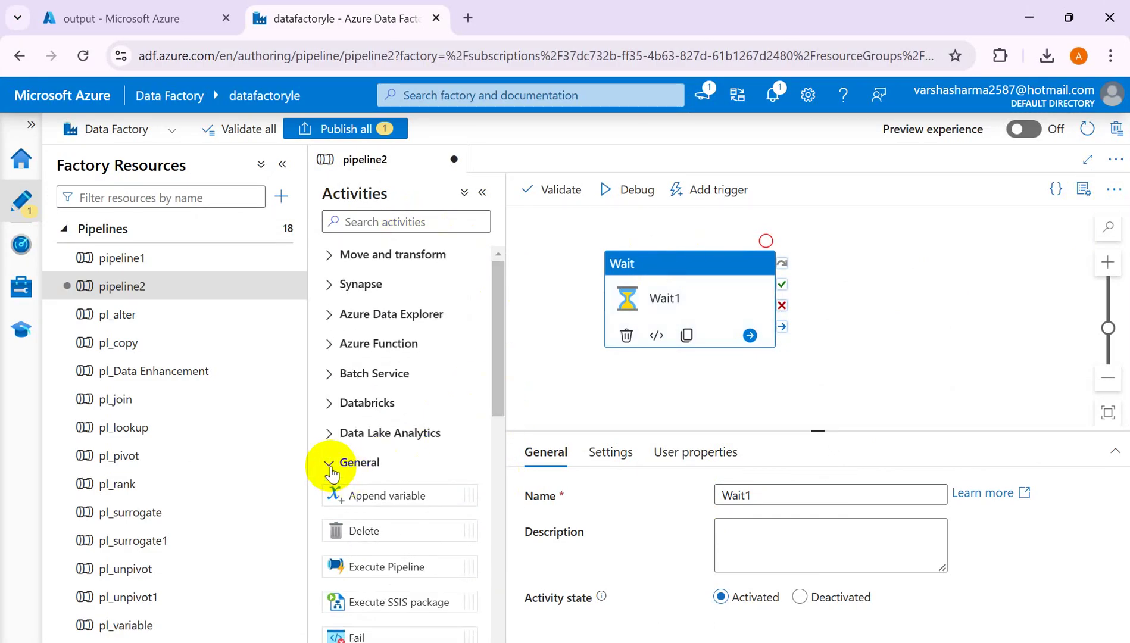
left_click_drag(497, 386, 503, 569)
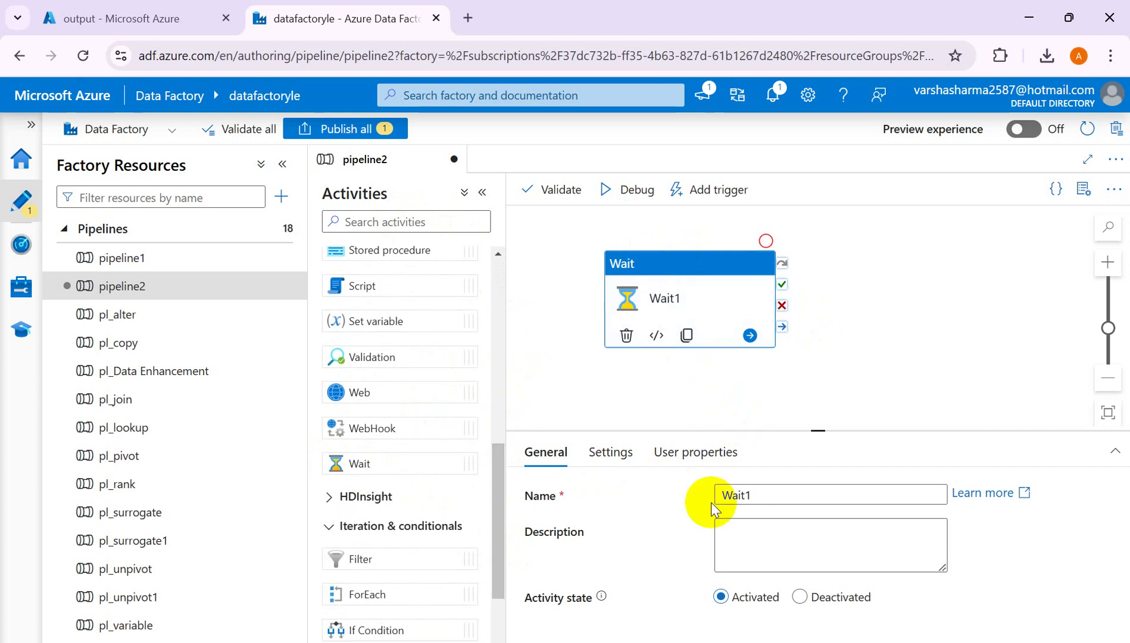
left_click(414, 218)
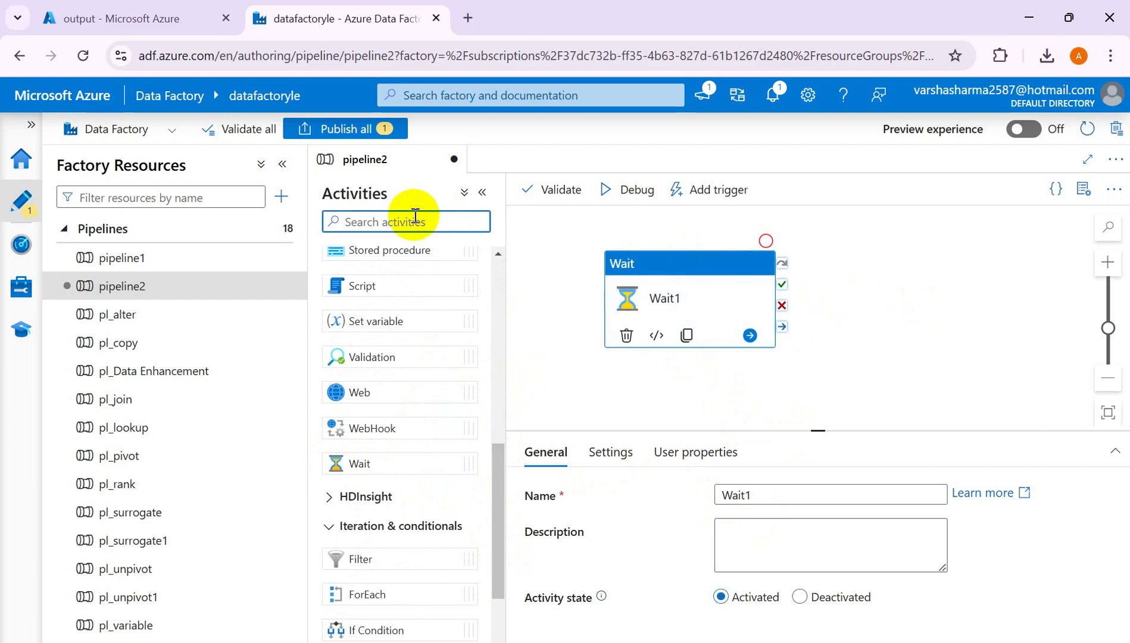
type("p")
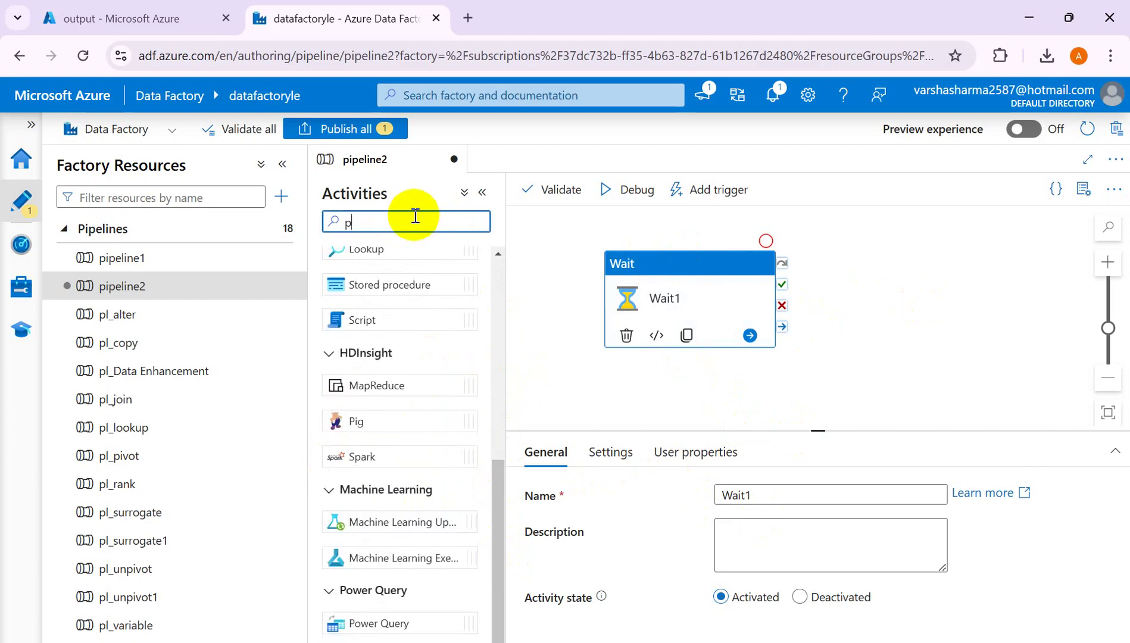
left_click_drag(416, 286, 1004, 262)
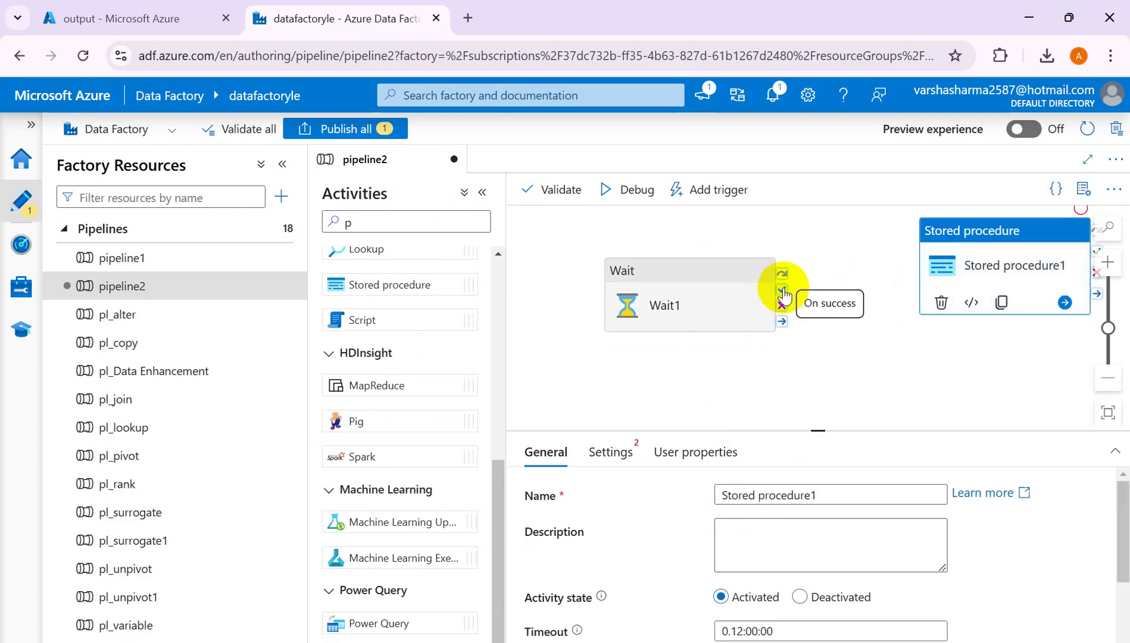
left_click(700, 285)
left_click_drag(782, 285, 943, 266)
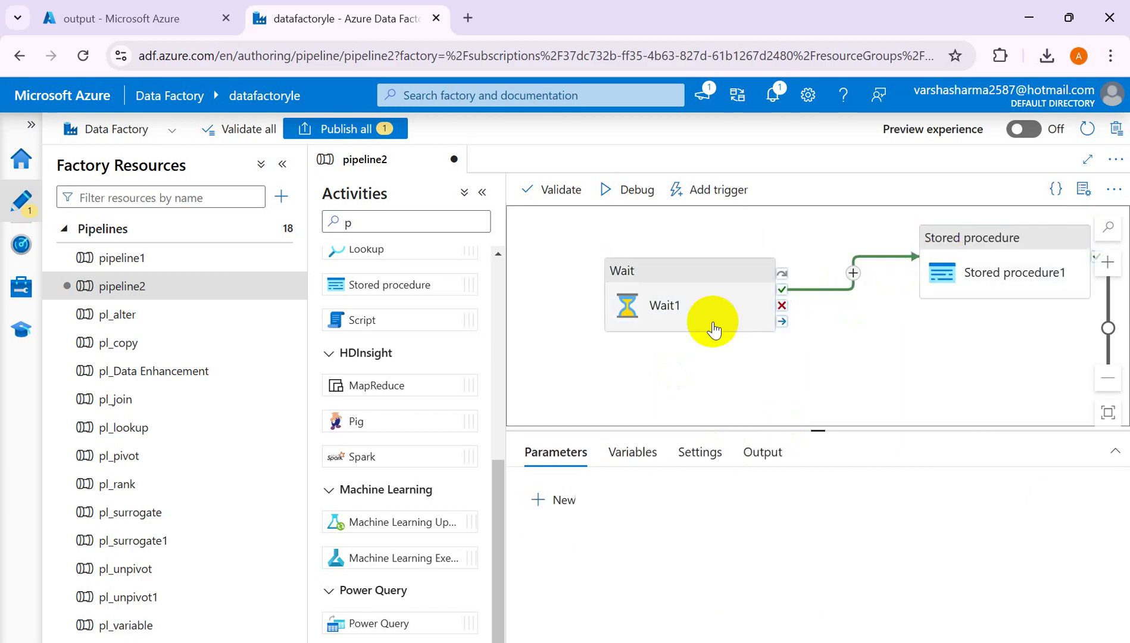
Rename the Wait activity to Wait2minutes and set its wait time to 120 seconds
left_click(700, 280)
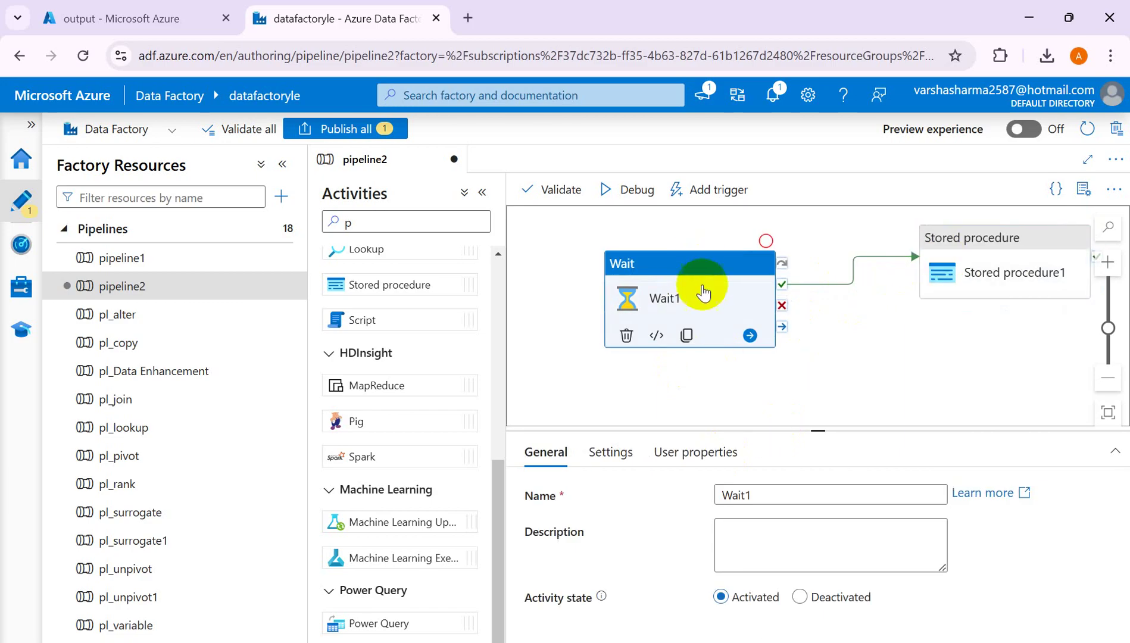
left_click(776, 499)
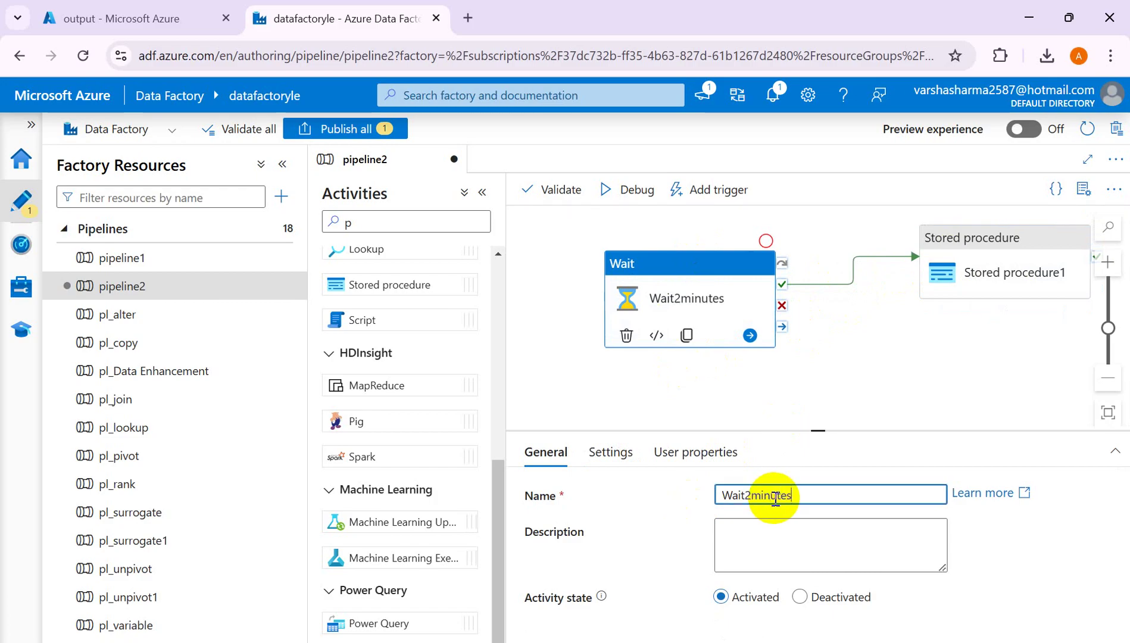
left_click(618, 458)
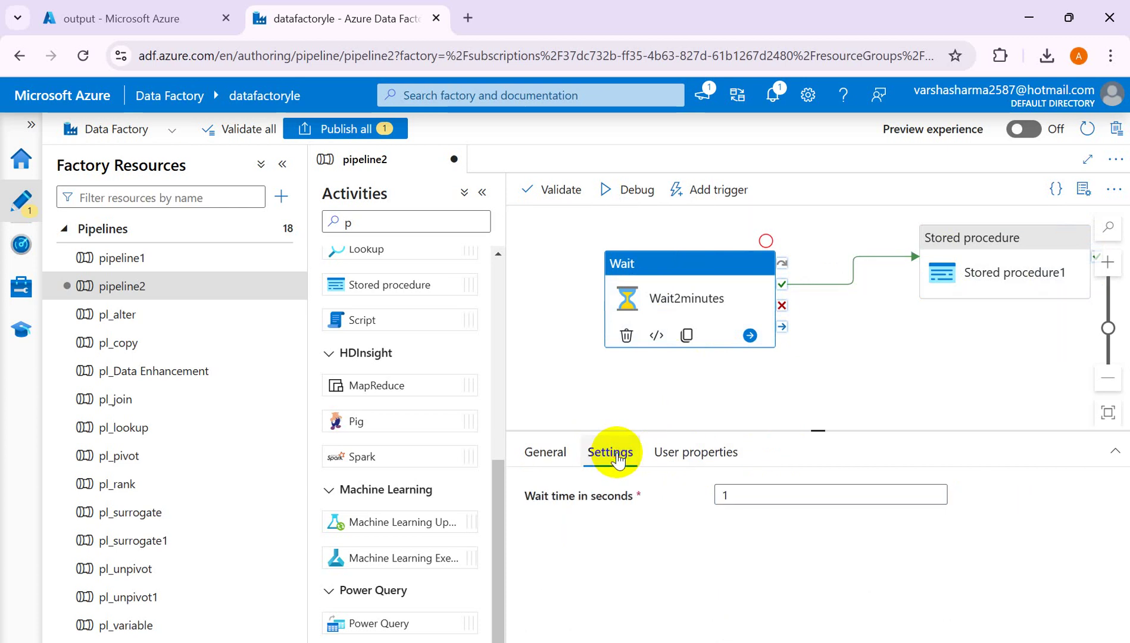
left_click(752, 494)
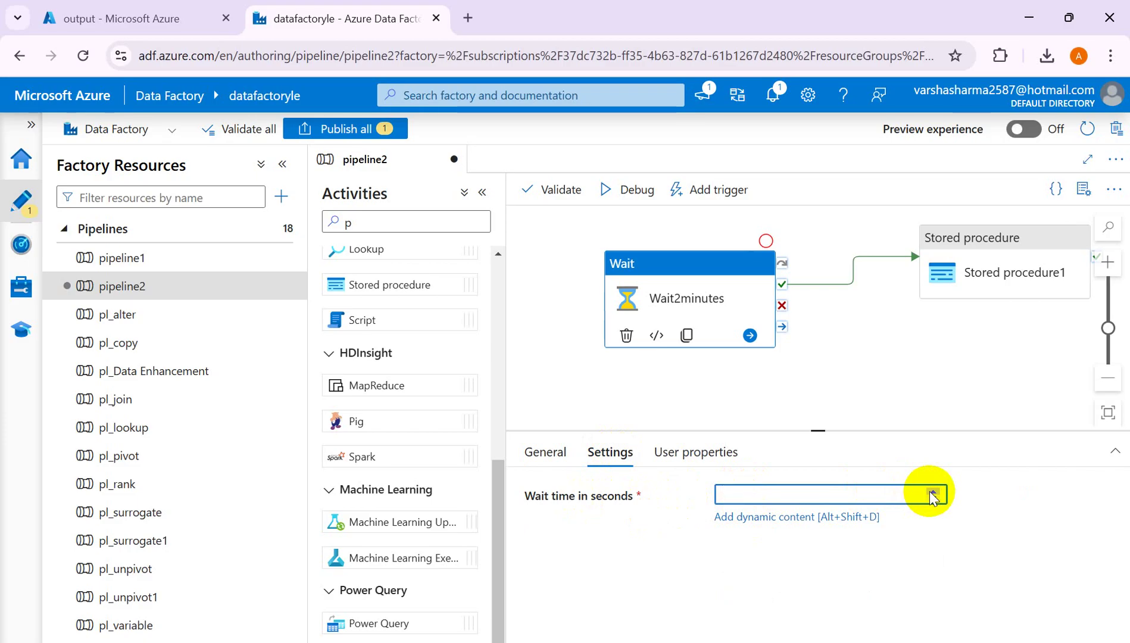
key("BackSpace")
key("BackSpace")
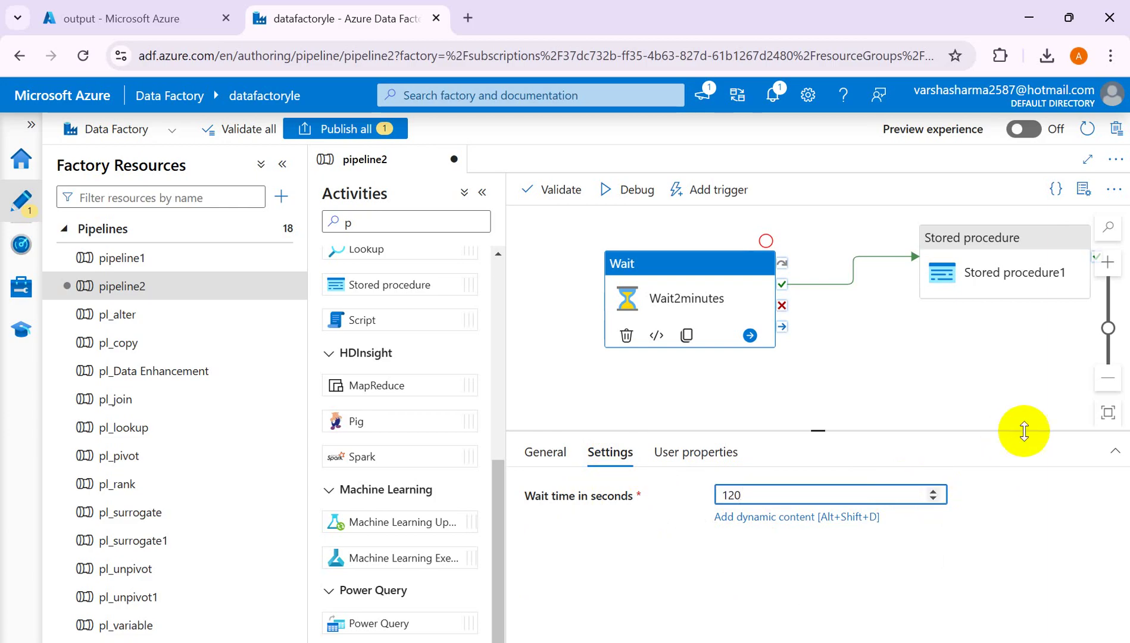
left_click(951, 368)
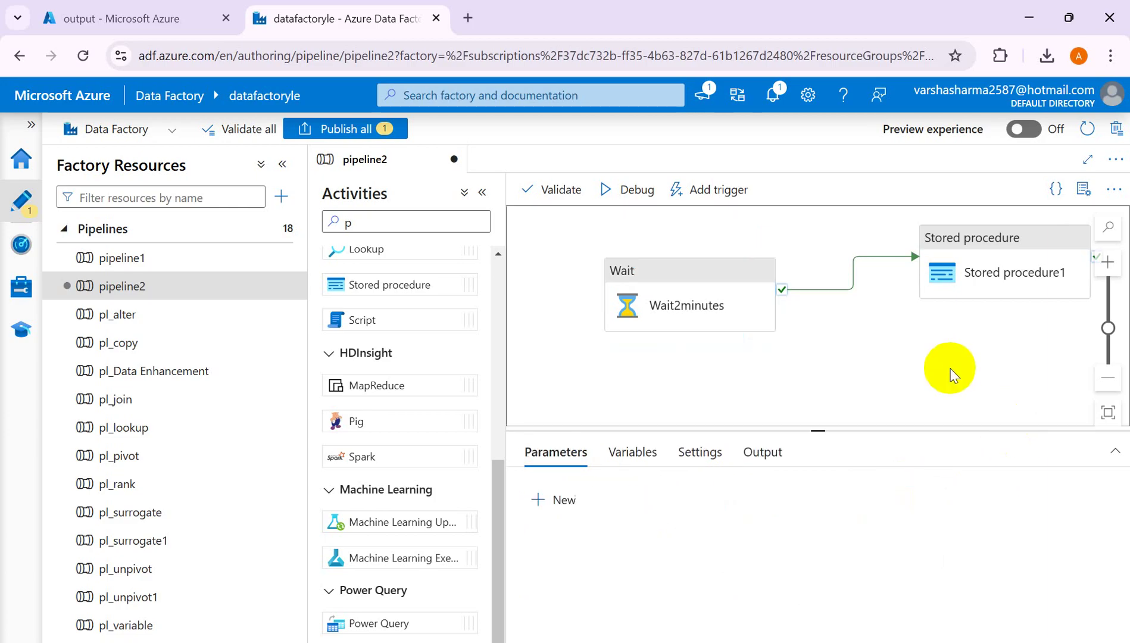
left_click(721, 296)
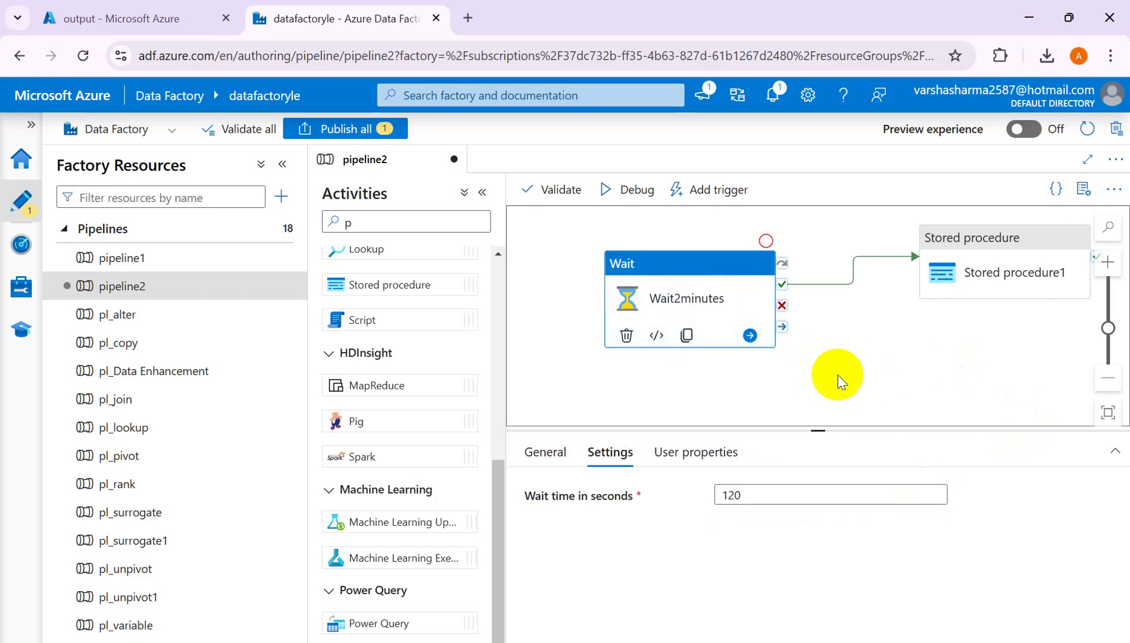
left_click(903, 356)
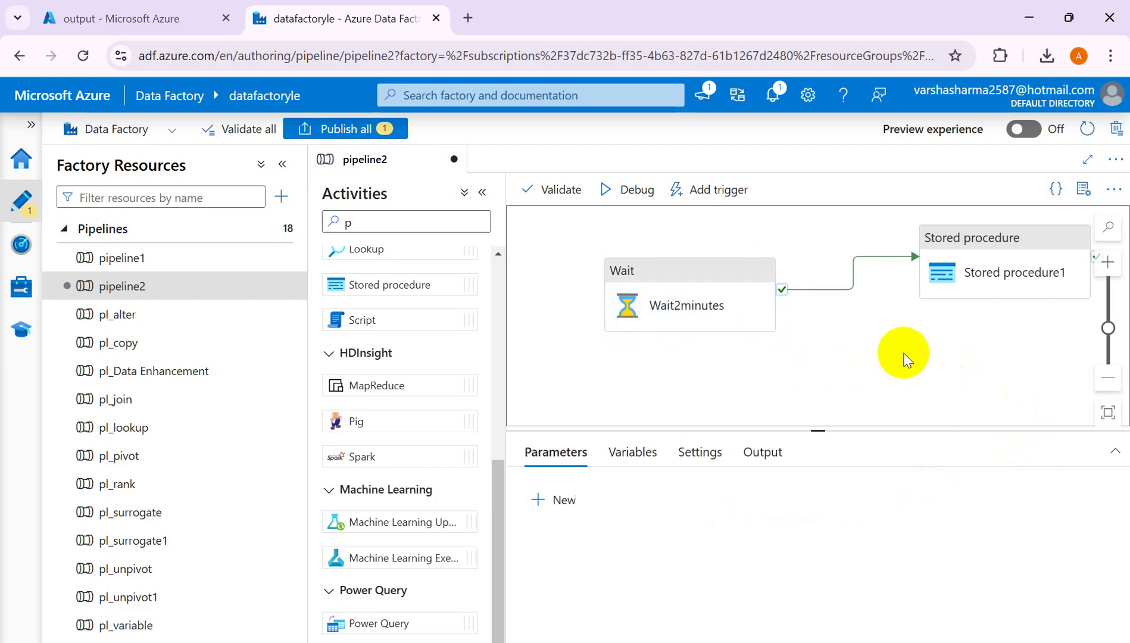
Add a pipeline parameter named WaitTime
left_click(634, 460)
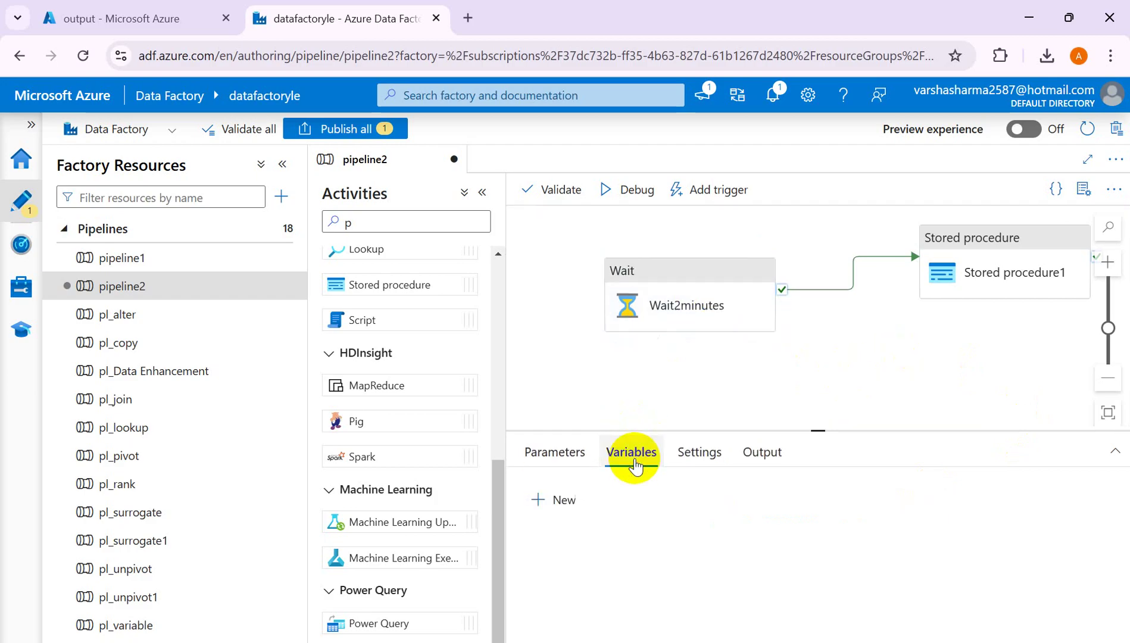
left_click(564, 501)
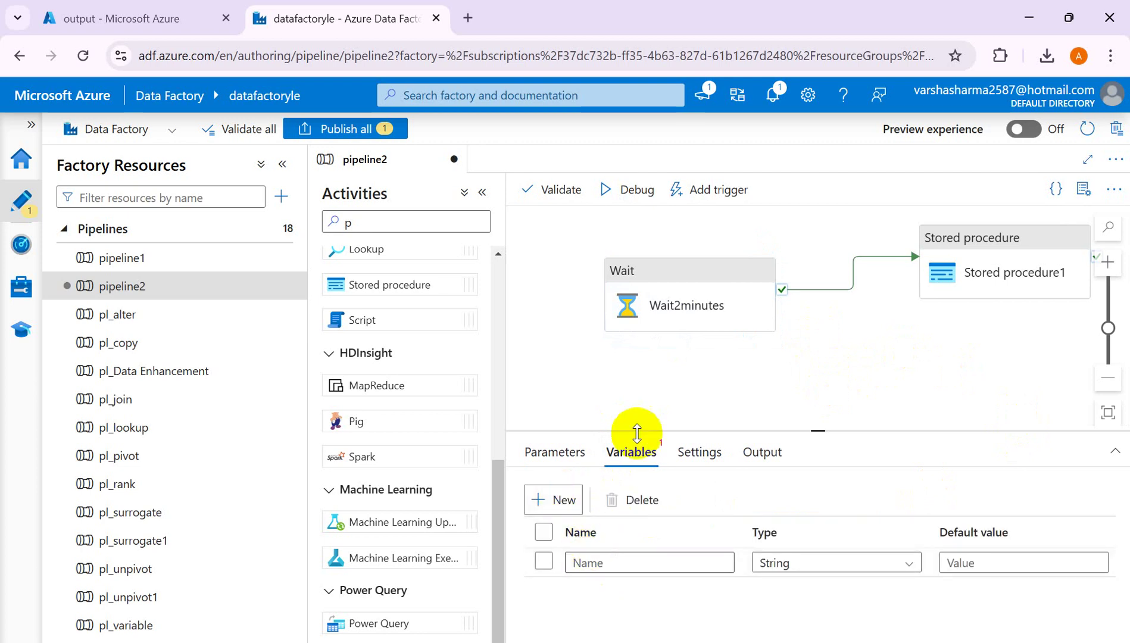
left_click(556, 462)
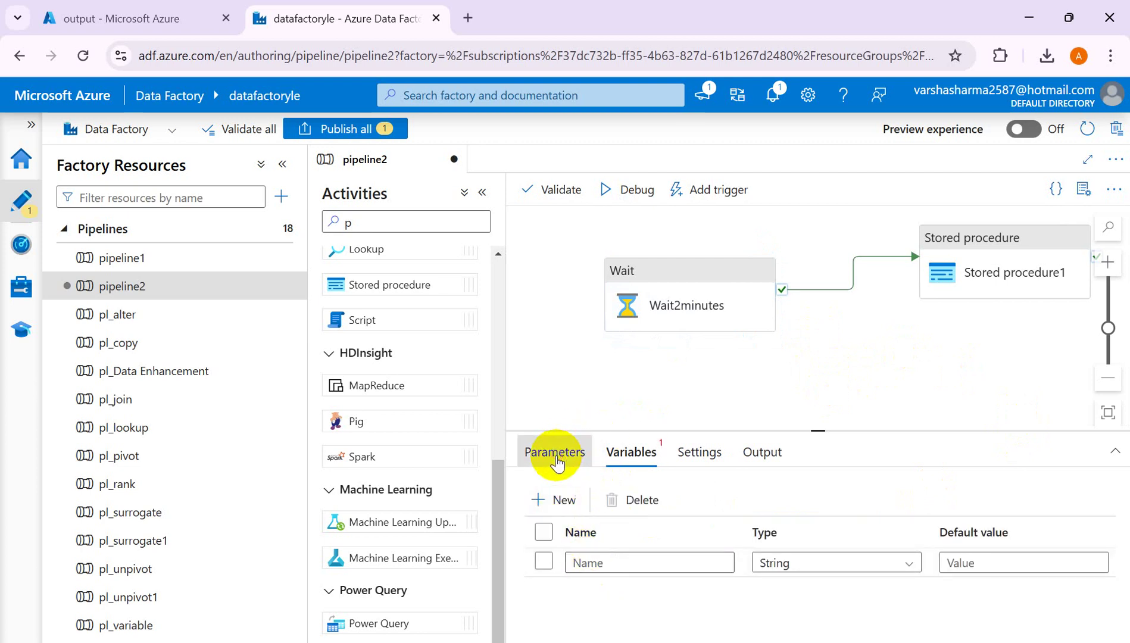
left_click(560, 501)
left_click(639, 564)
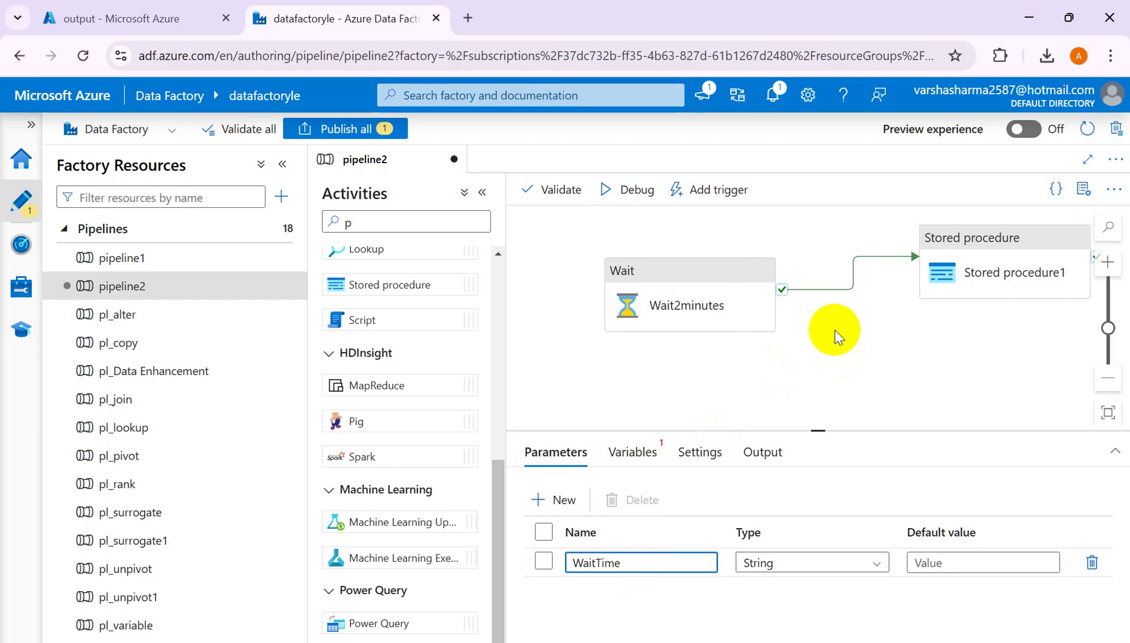
left_click(648, 449)
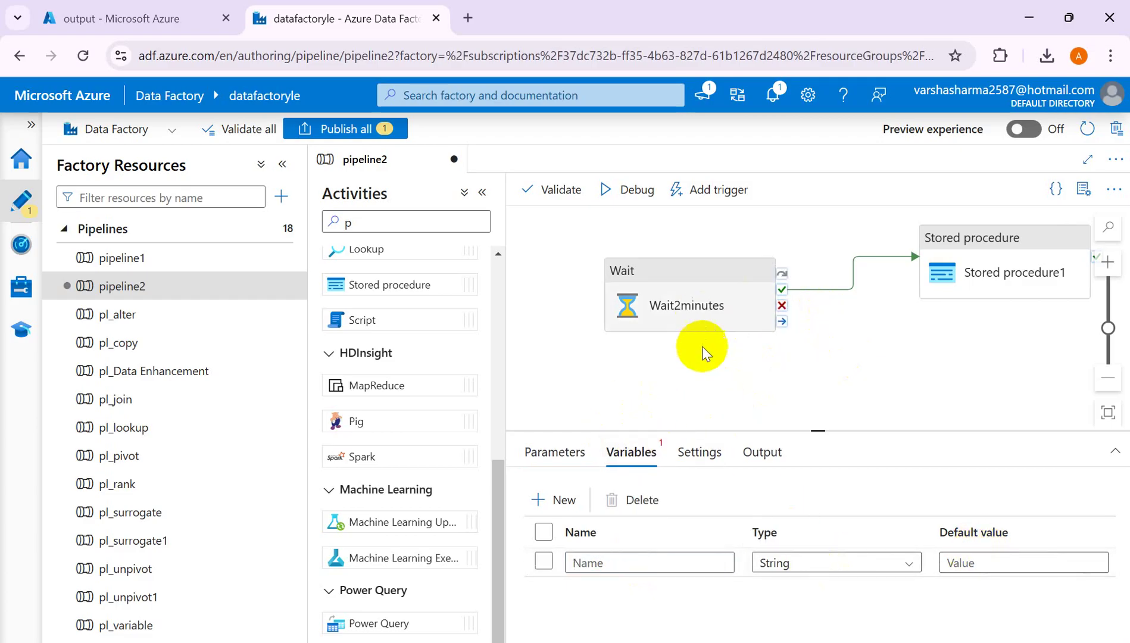
left_click(656, 297)
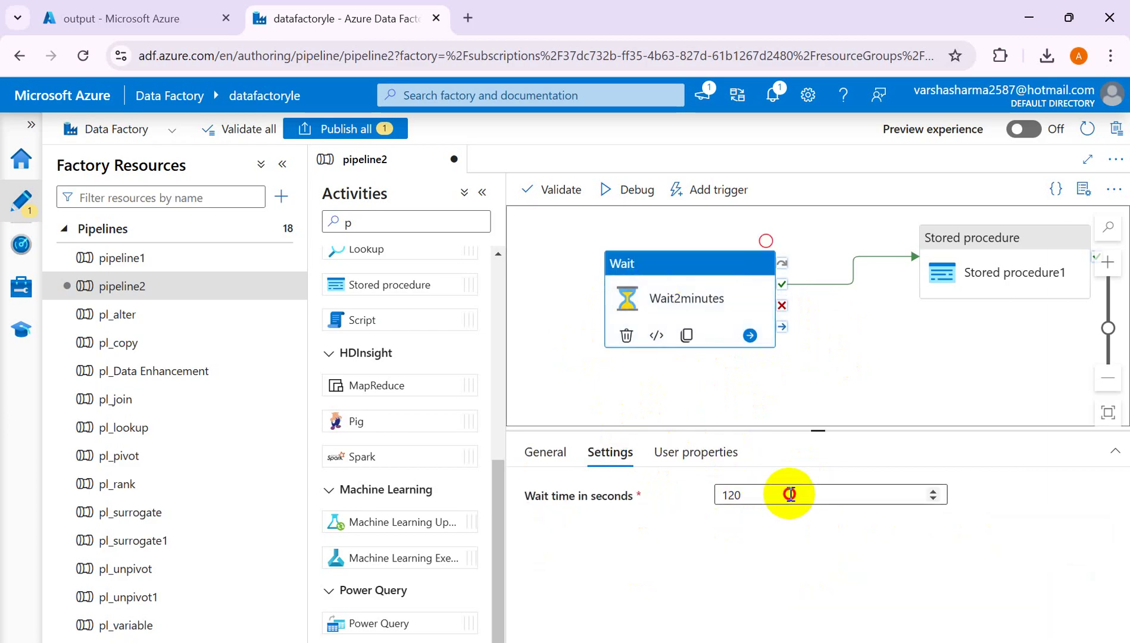
left_click(791, 495)
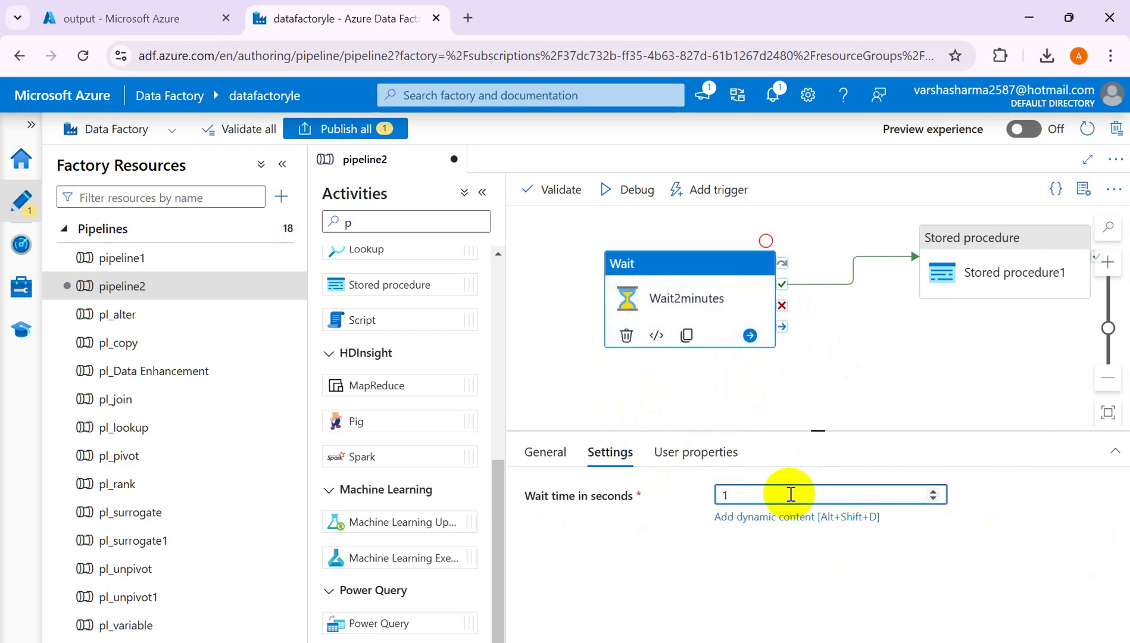
left_click(785, 516)
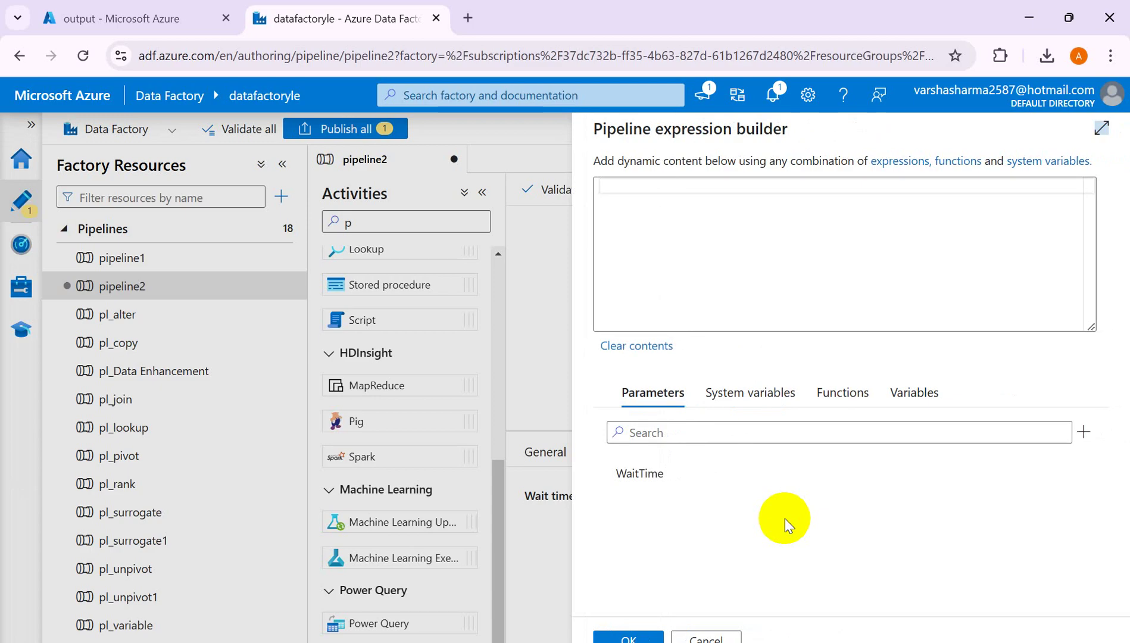
left_click(638, 474)
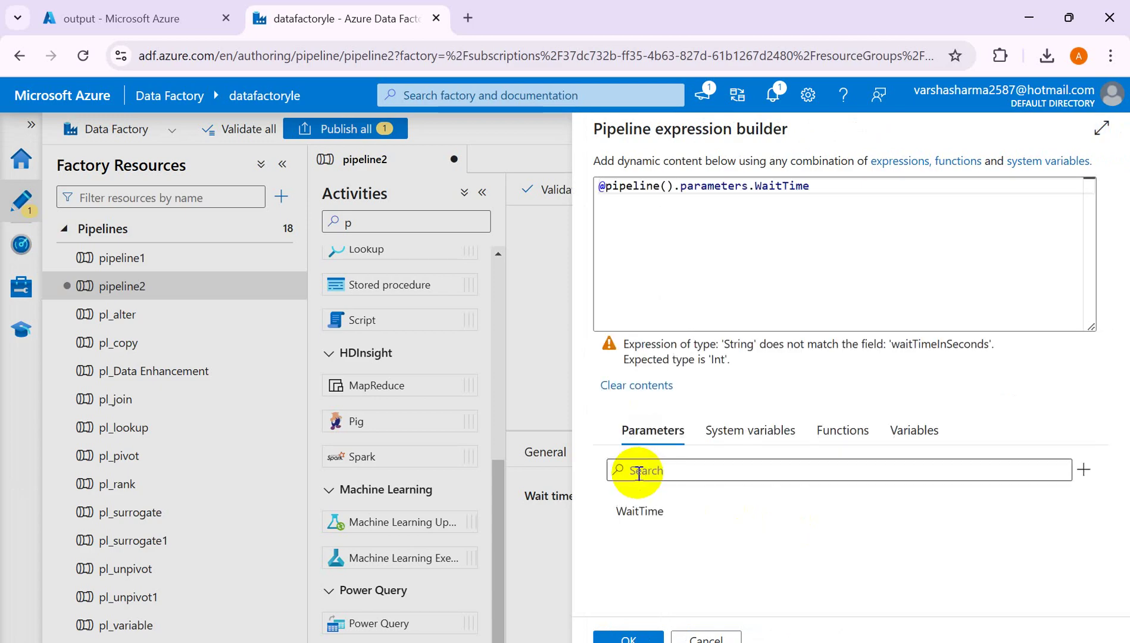
left_click(650, 638)
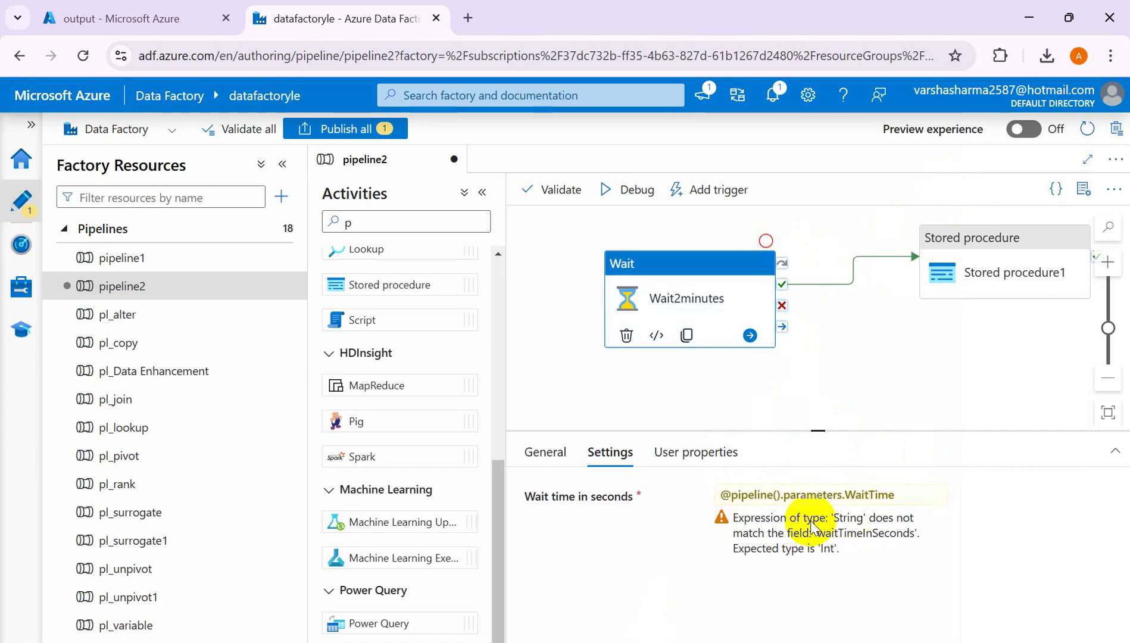
Change the type of the pipeline's WaitTime parameter to Int
left_click(660, 286)
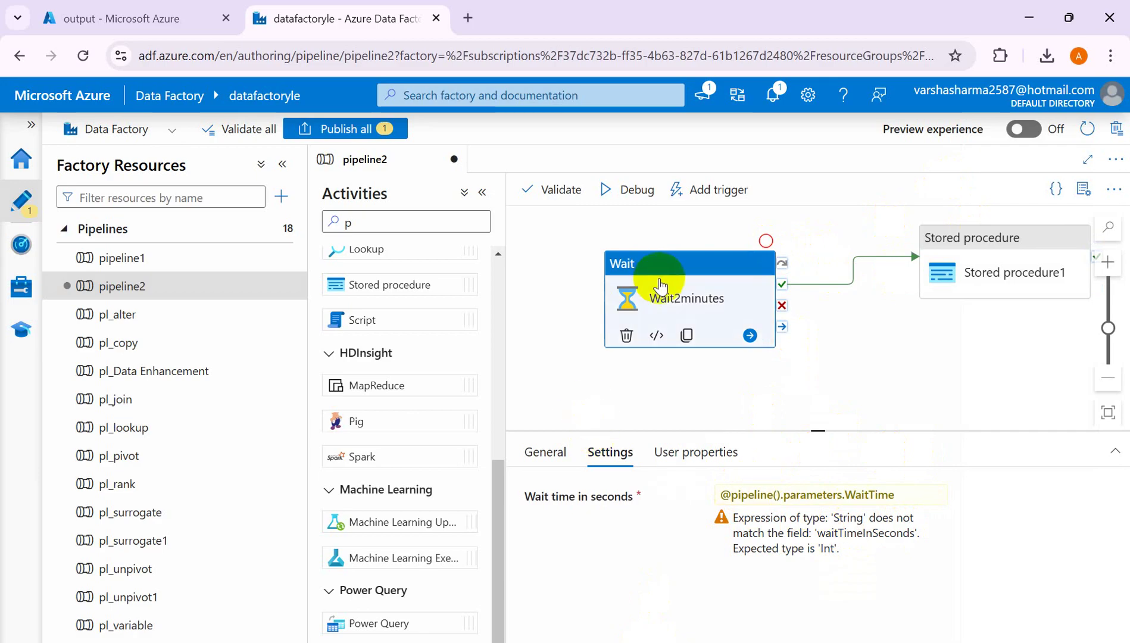
left_click(582, 393)
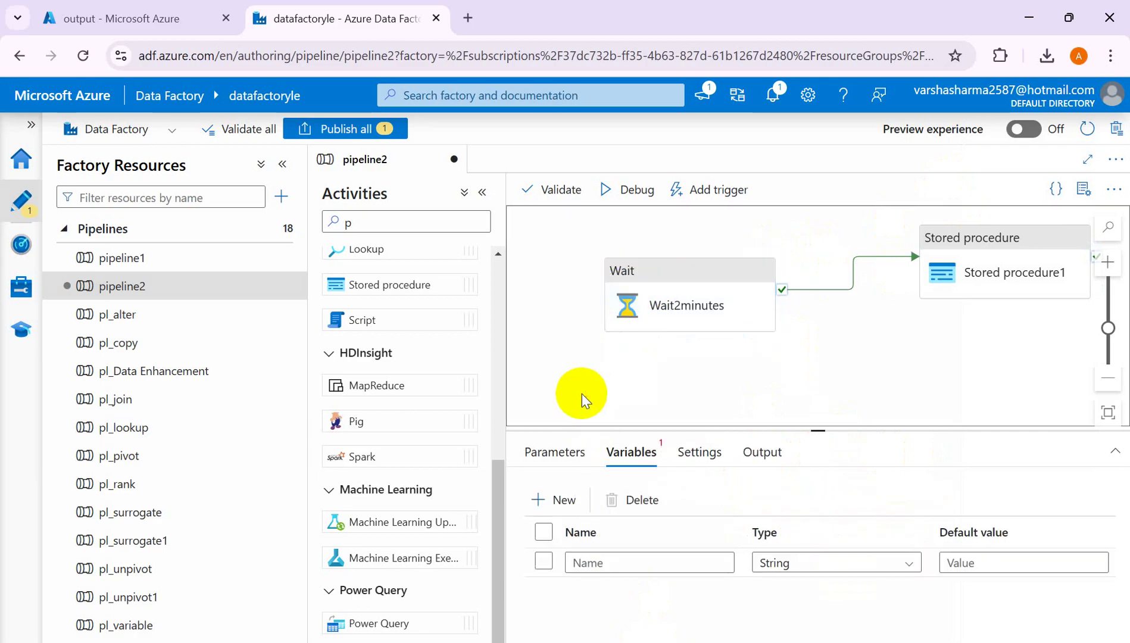
left_click(546, 462)
left_click(880, 564)
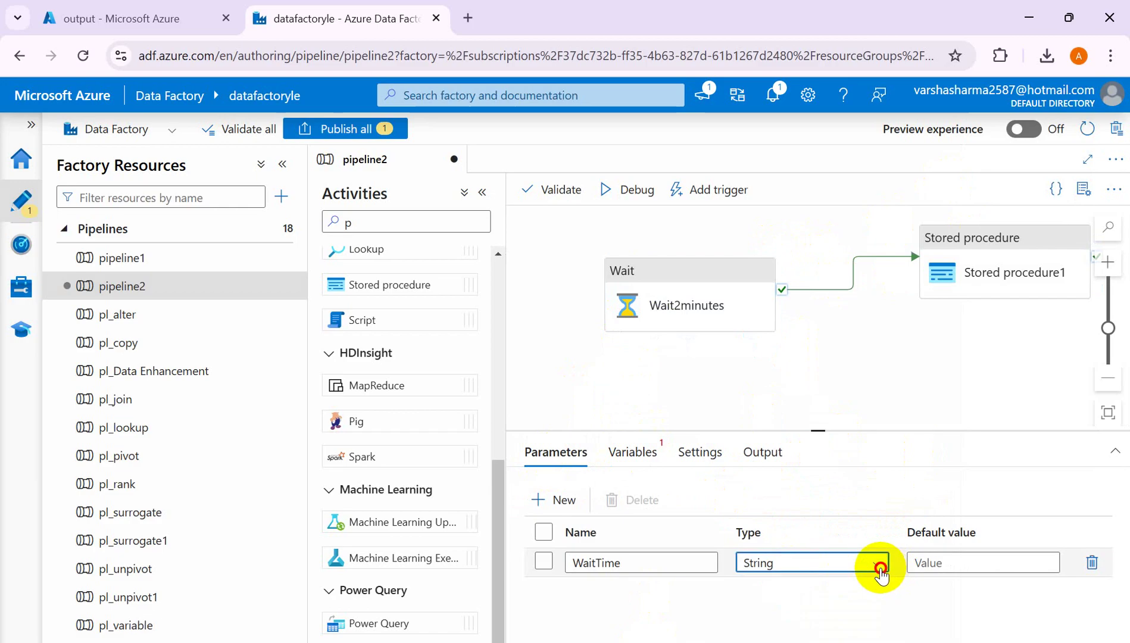
left_click(799, 617)
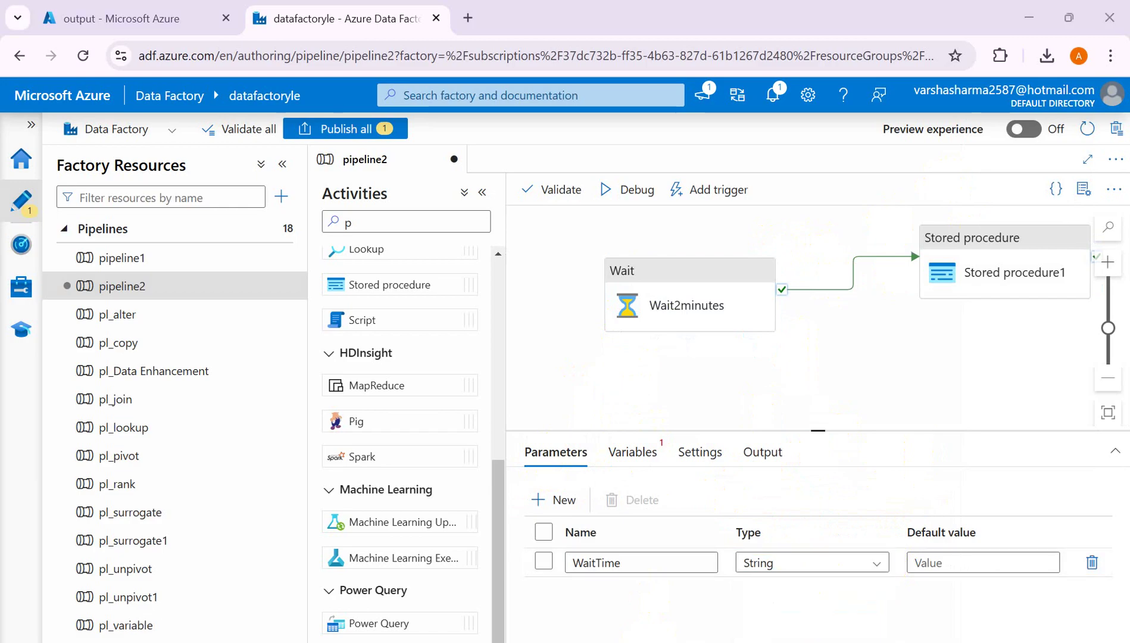
left_click(871, 564)
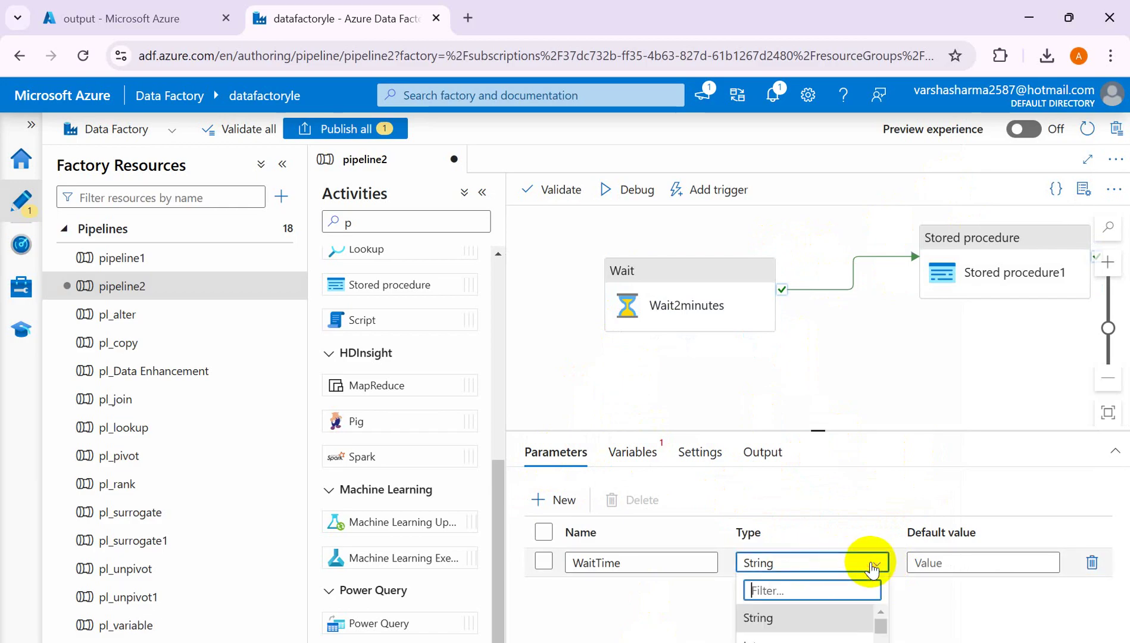
left_click(769, 637)
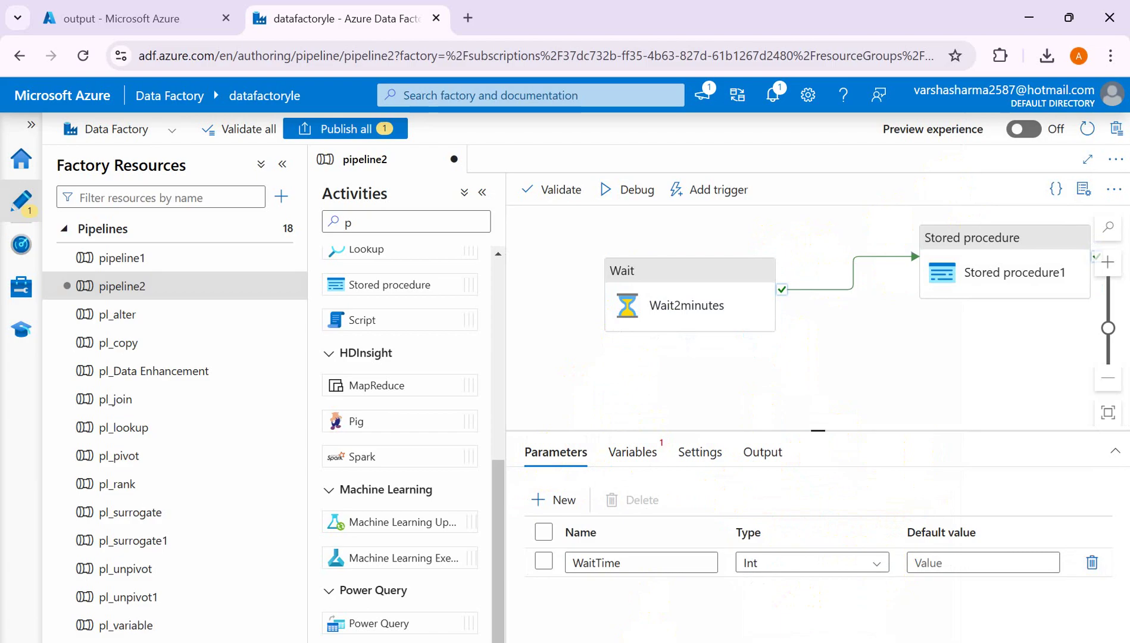
Set the default value of the WaitTime parameter to 60
left_click(937, 564)
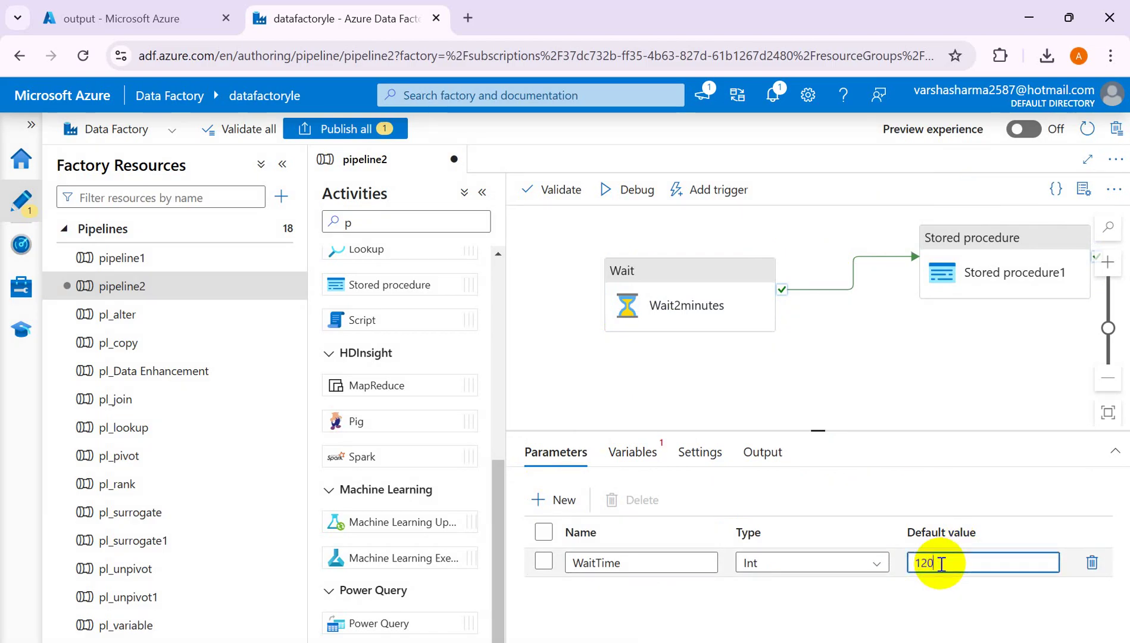
key("BackSpace")
key("BackSpace")
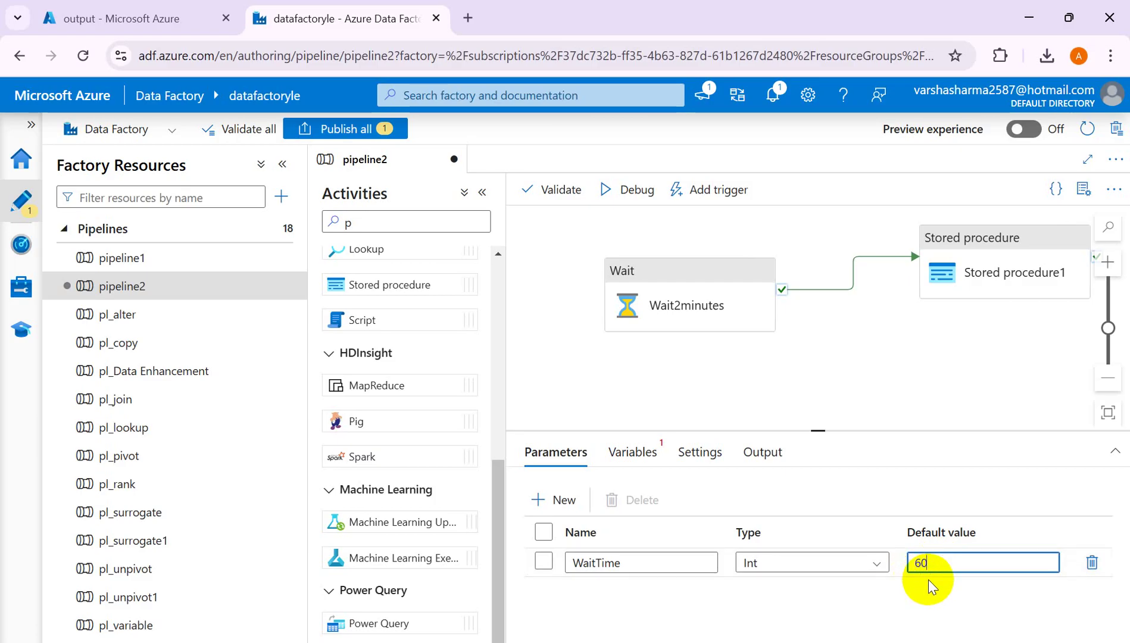
Review the expression set as the Wait activity's wait time, leaving it unedited
left_click(747, 606)
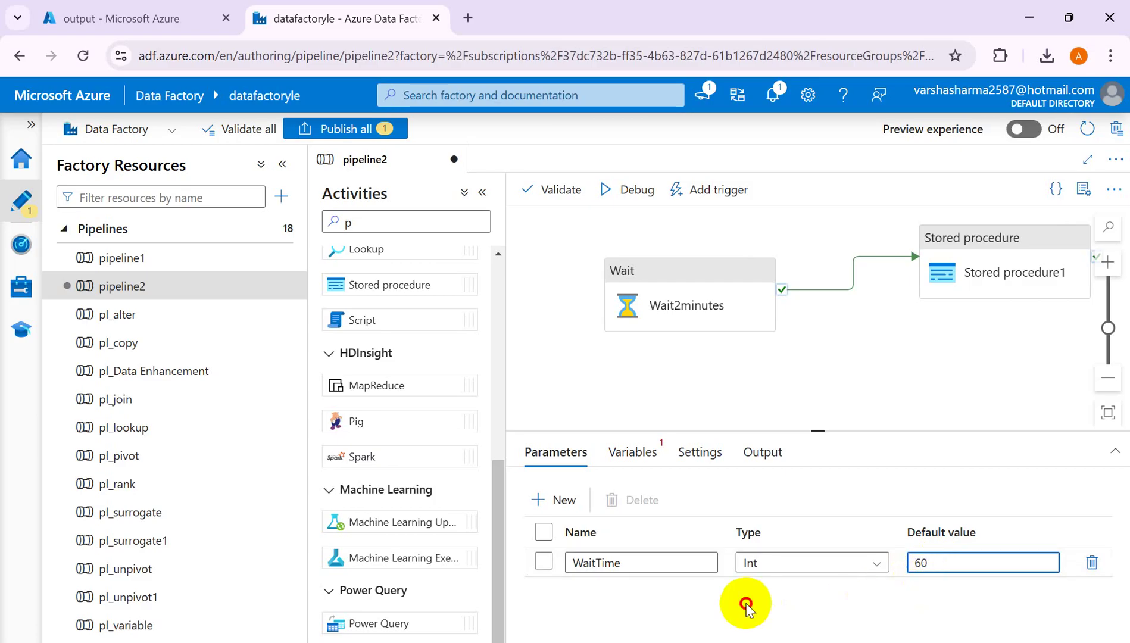
left_click(717, 282)
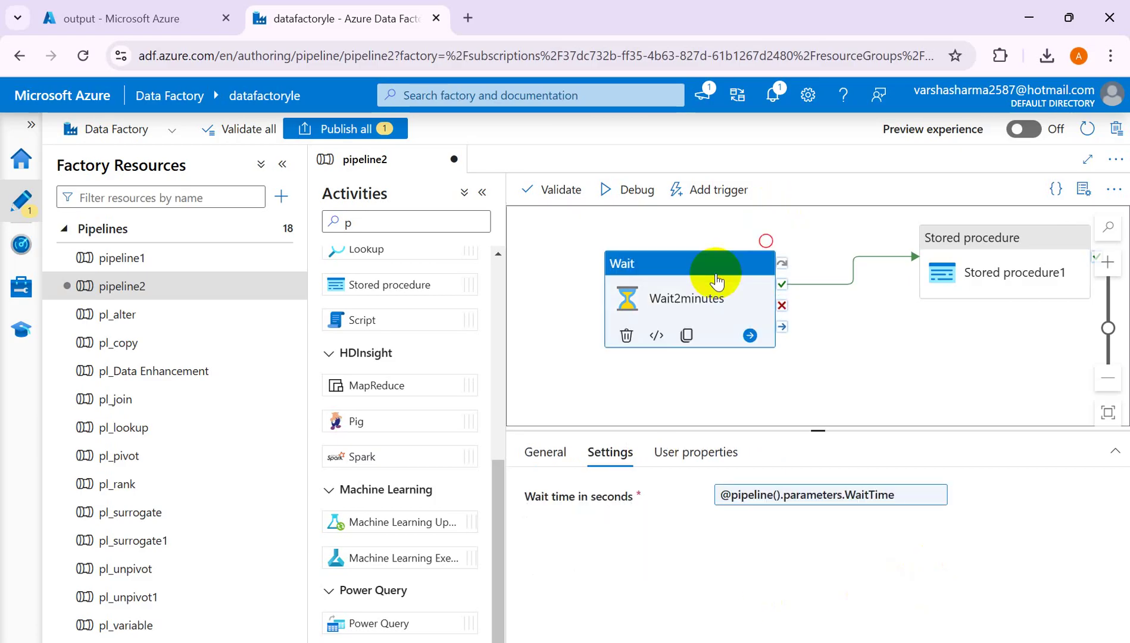
mouse_move(752, 495)
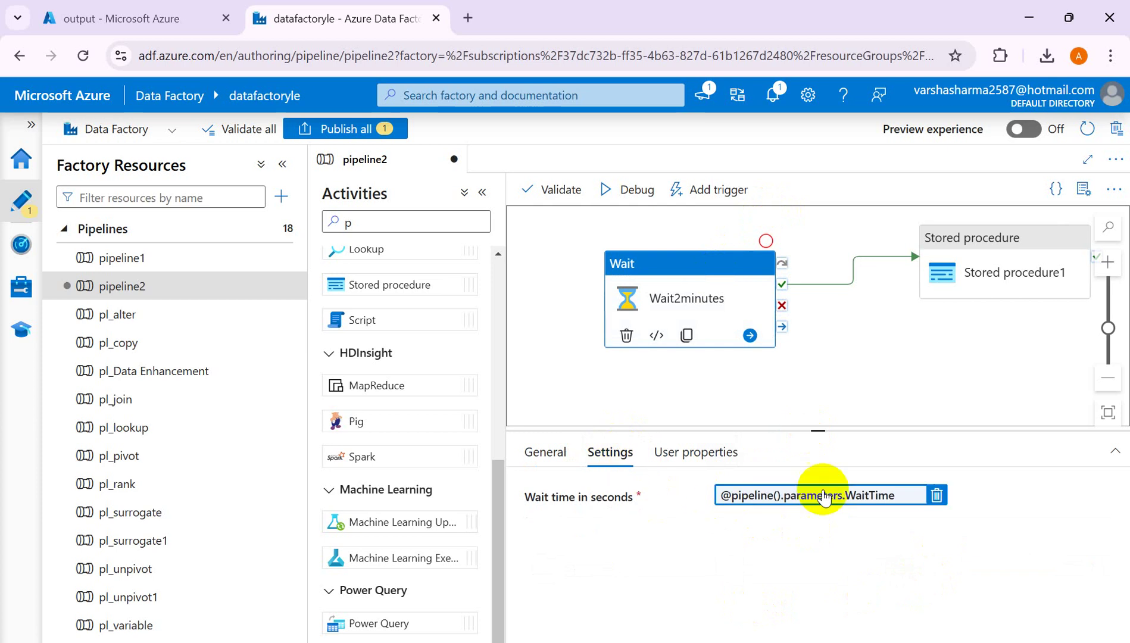
left_click(911, 495)
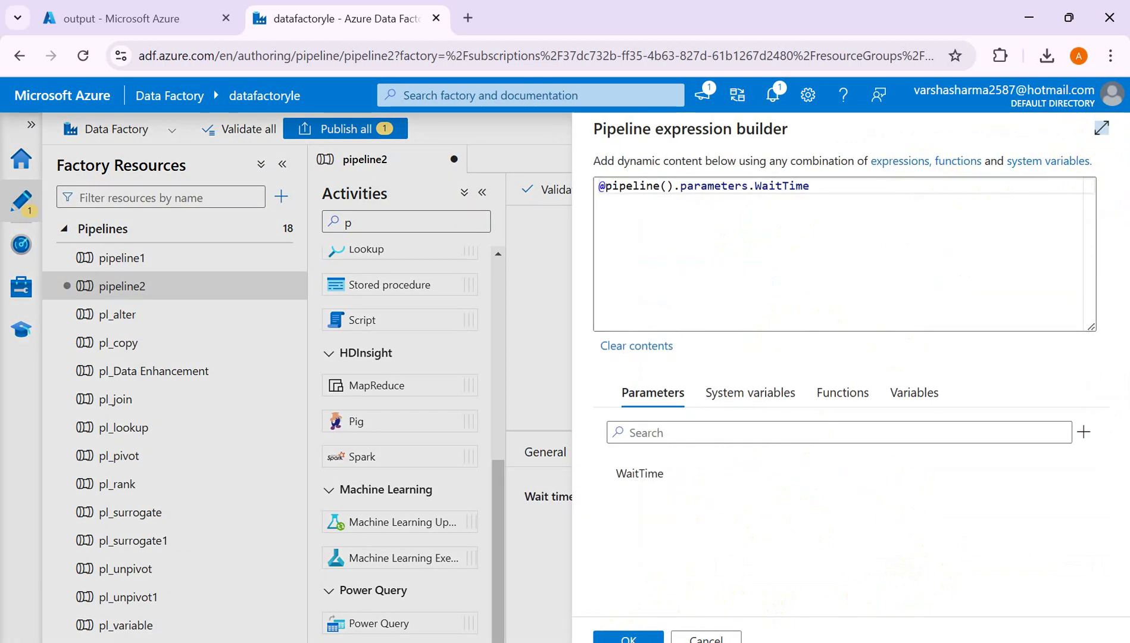
left_click(725, 634)
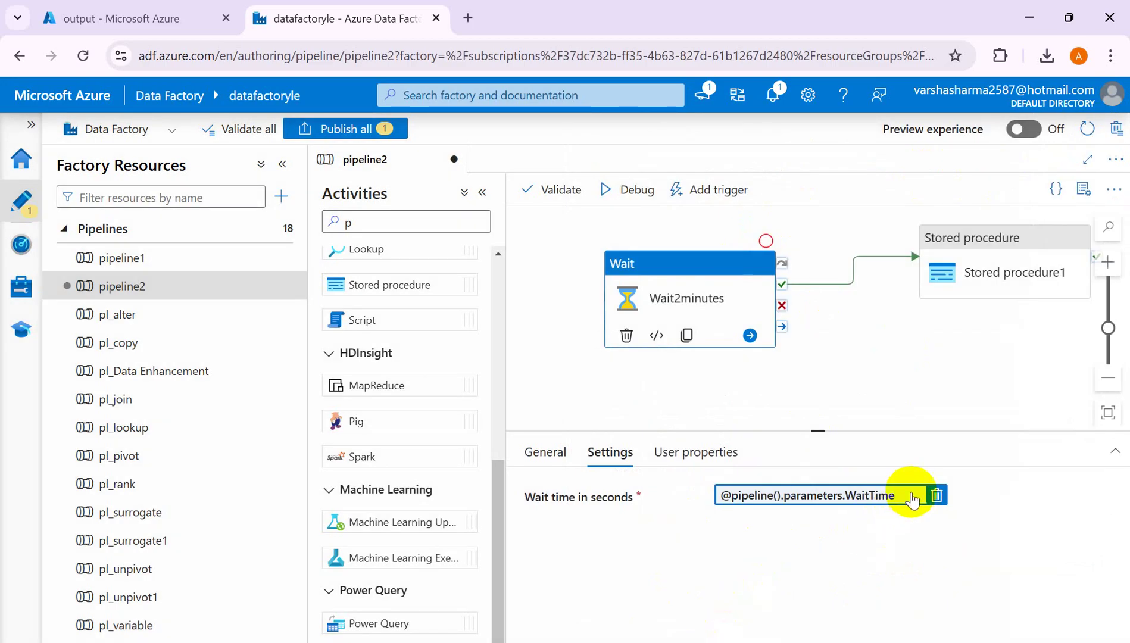
Try to replace the Wait activity's wait time with the fixed value 120
left_click_drag(908, 495, 691, 516)
key("BackSpace")
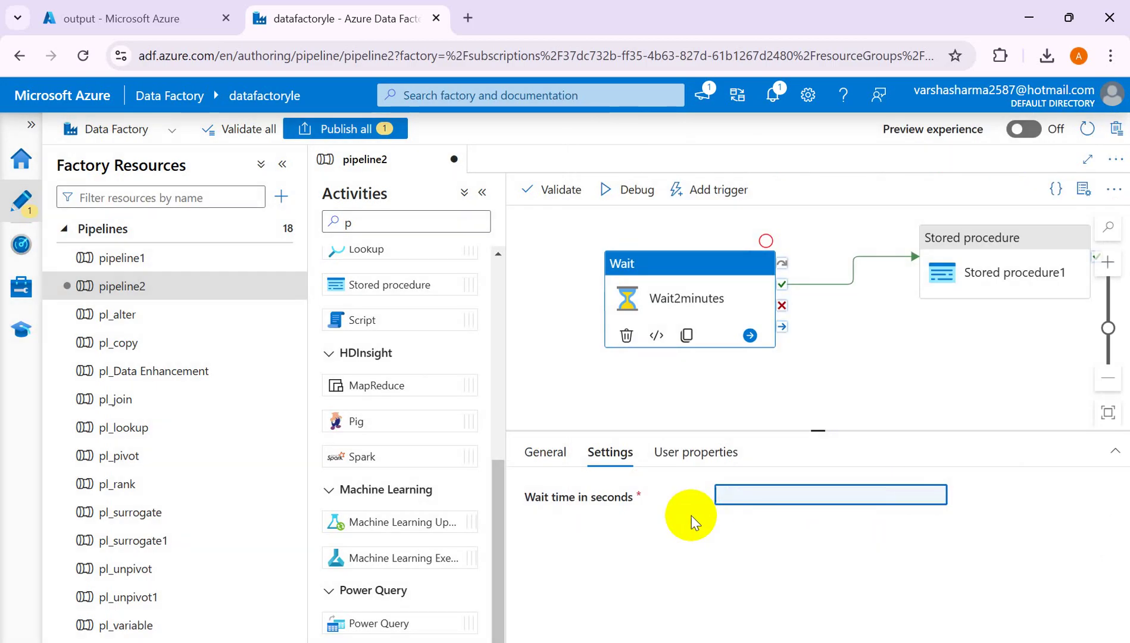
type("120")
key("BackSpace")
key("BackSpace")
key("BackSpace")
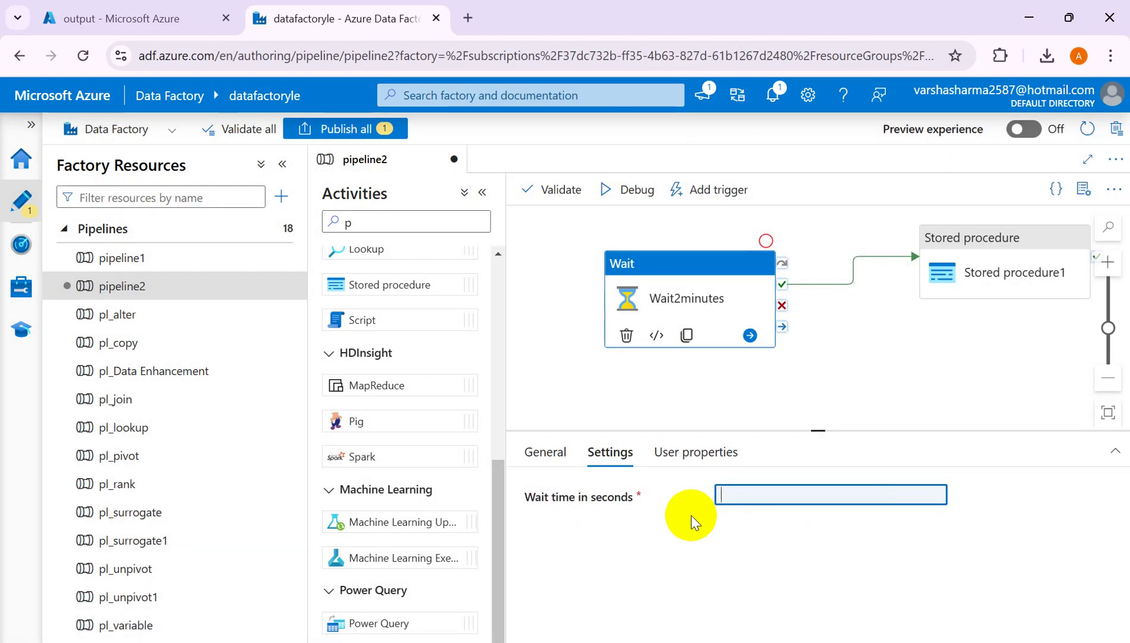
left_click(747, 494)
left_click(747, 496)
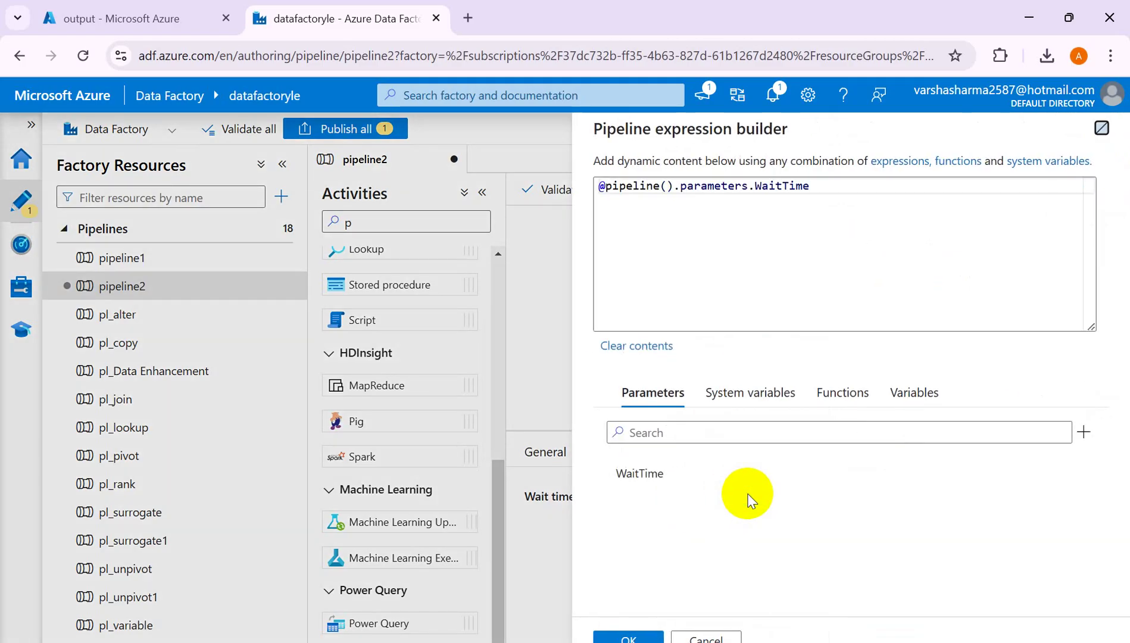
double_click(757, 187)
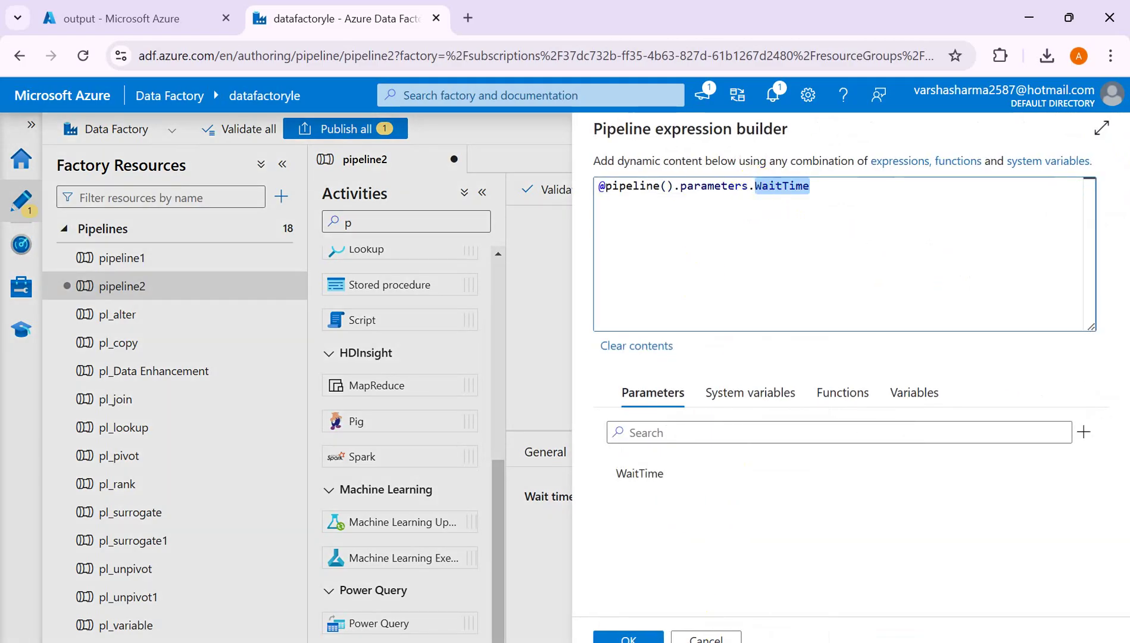
left_click(630, 638)
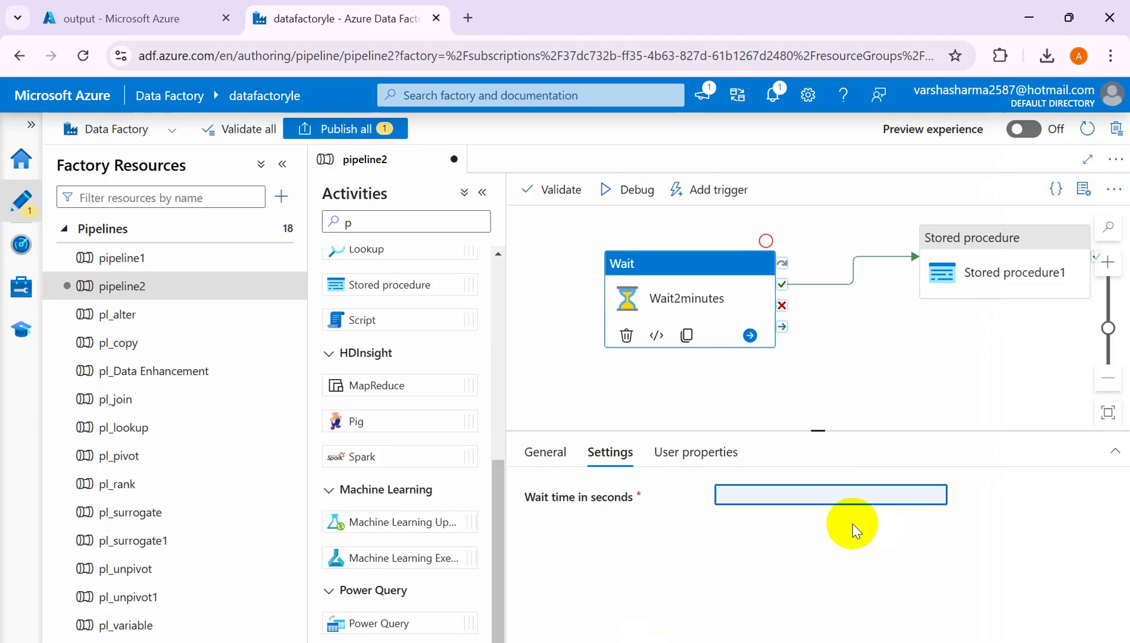
left_click(754, 505)
left_click(745, 499)
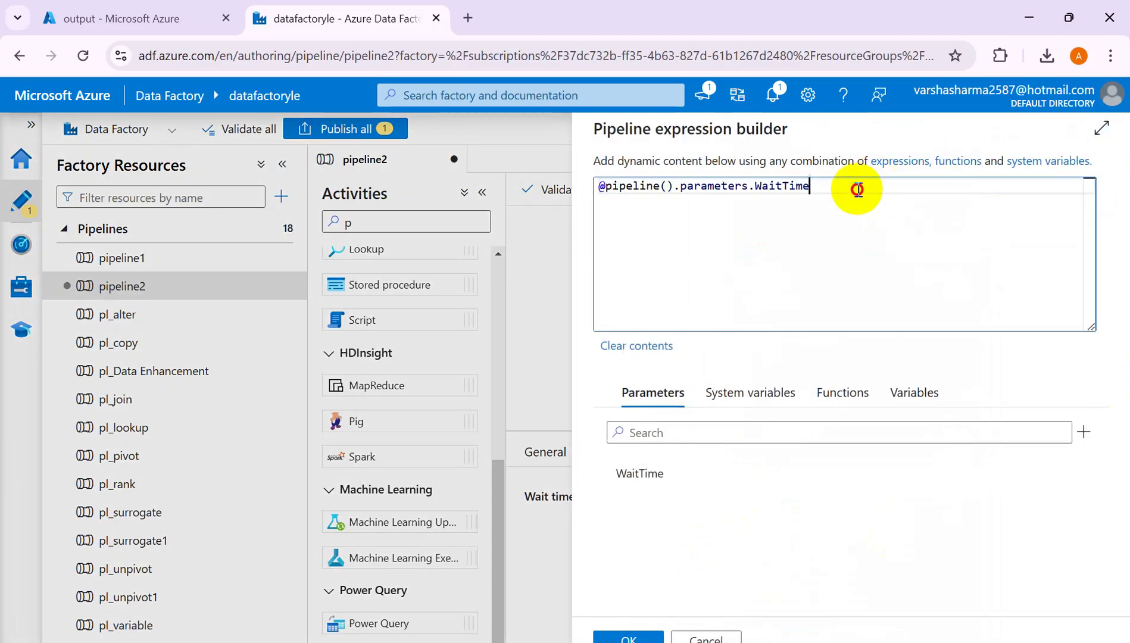
left_click_drag(857, 190, 547, 208)
key("BackSpace")
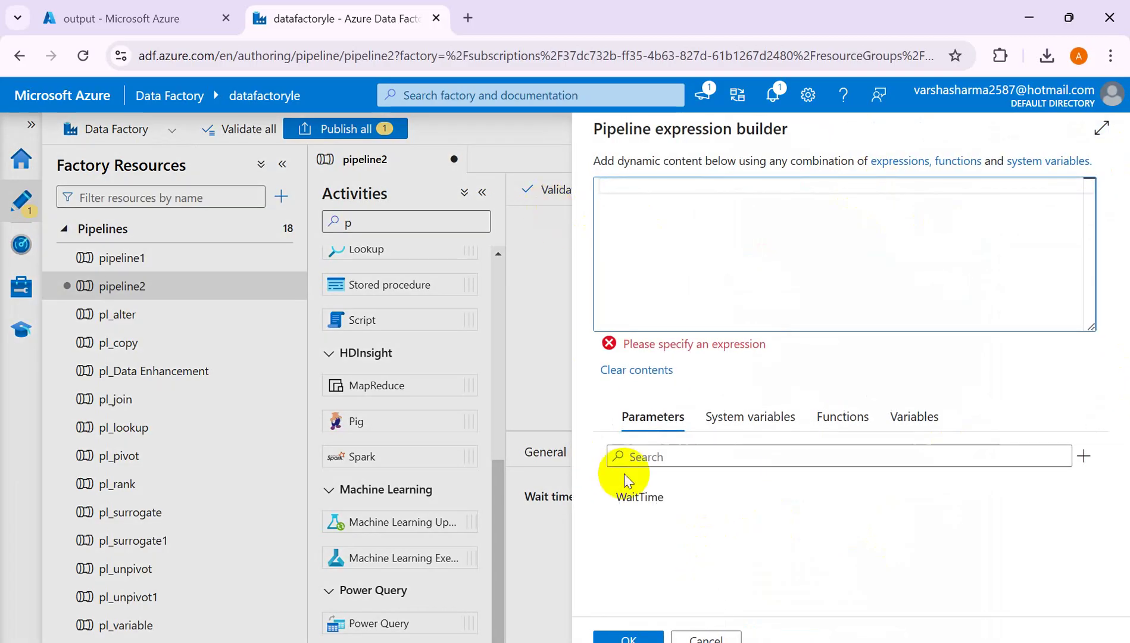
left_click(650, 498)
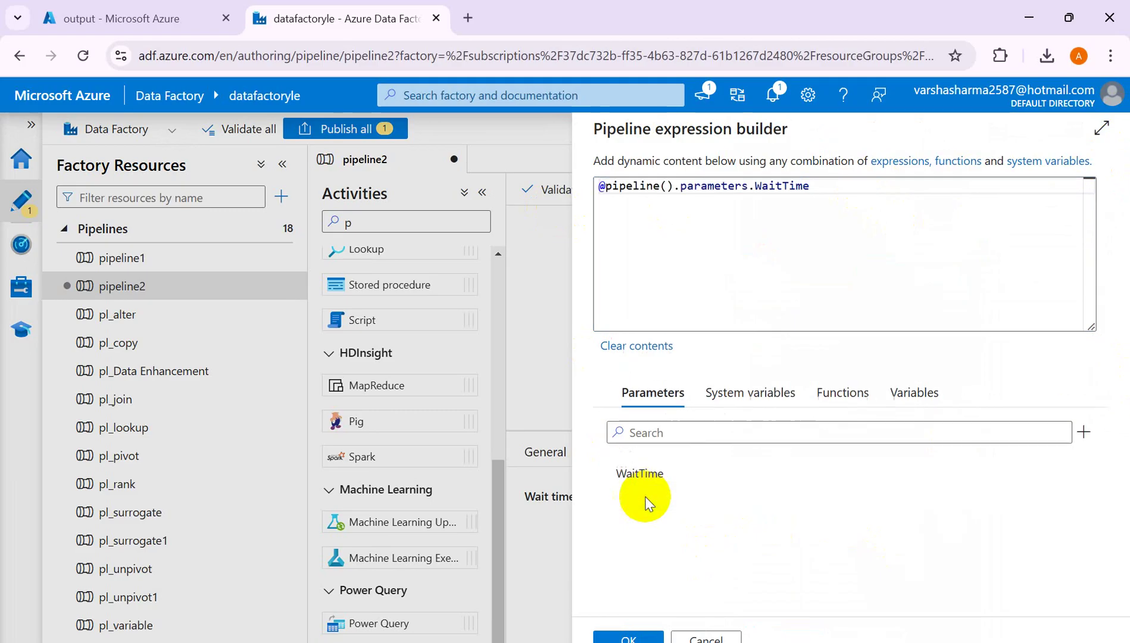
left_click(630, 637)
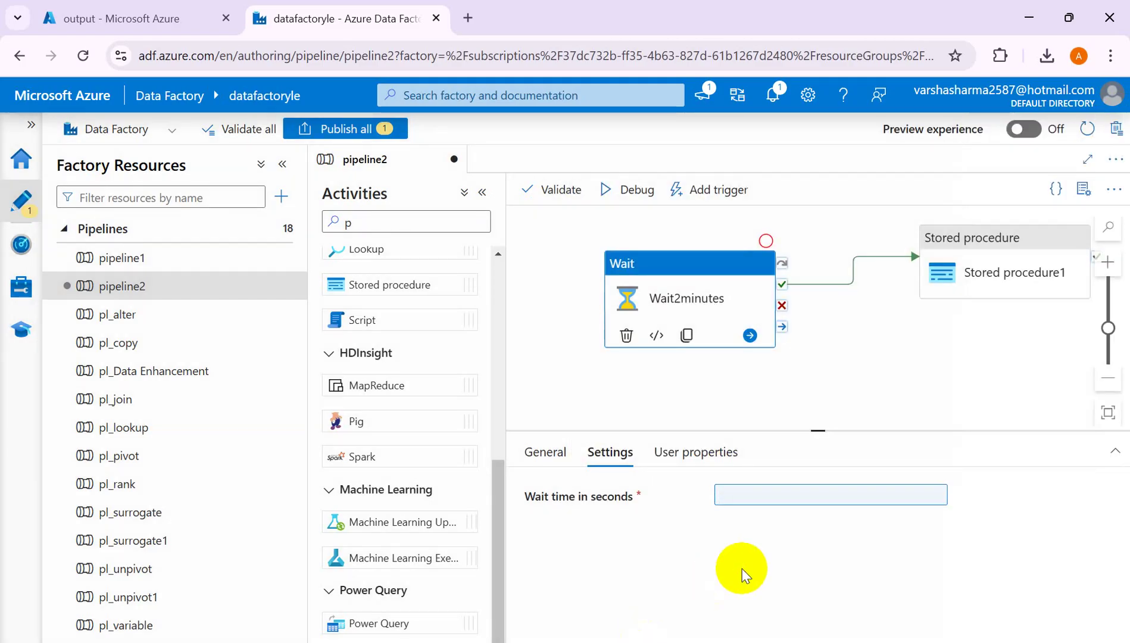
left_click(552, 458)
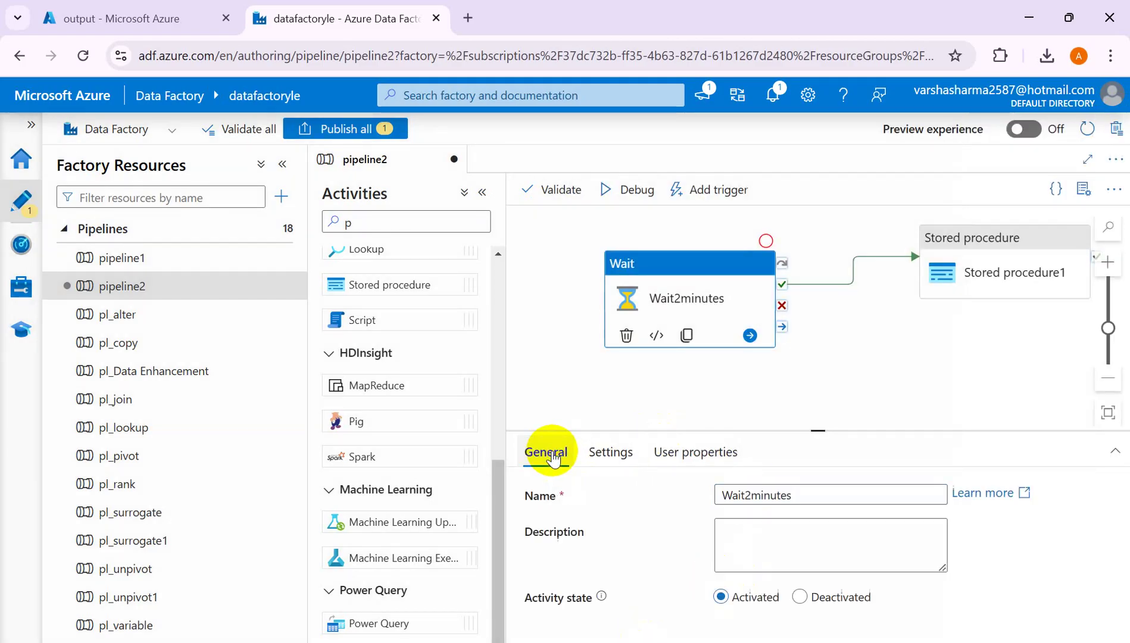
left_click(622, 456)
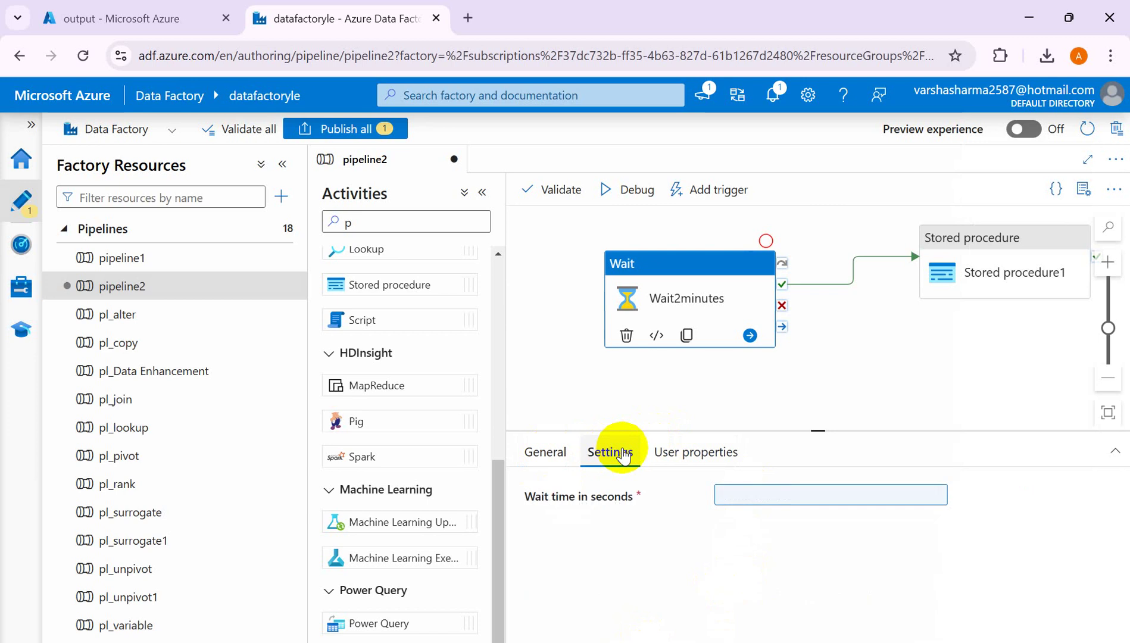
left_click(721, 495)
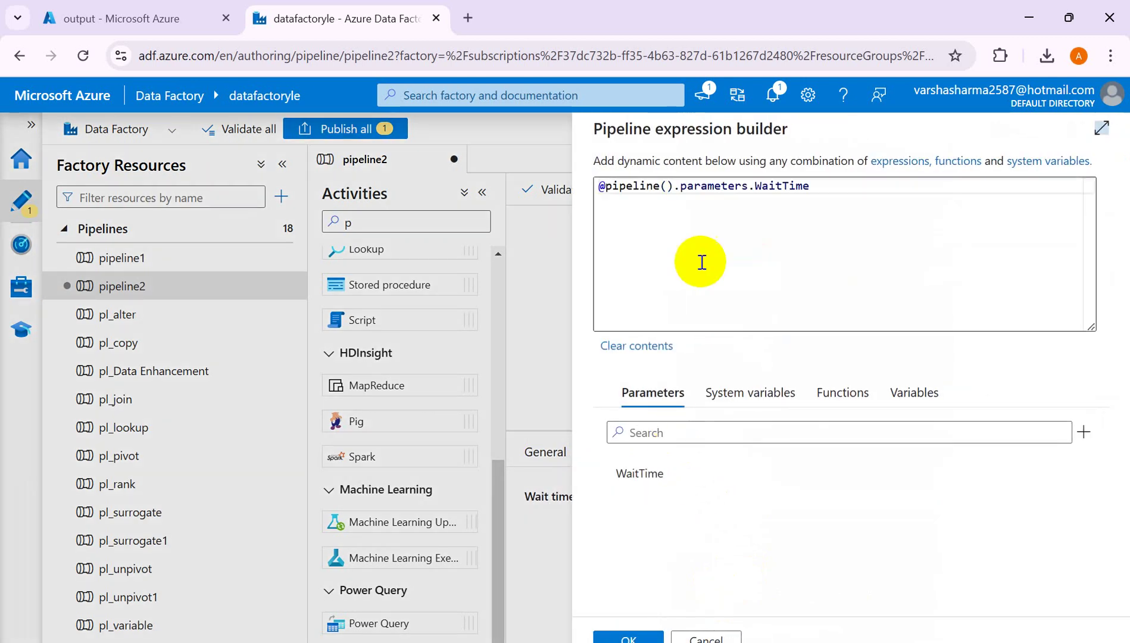
double_click(830, 186)
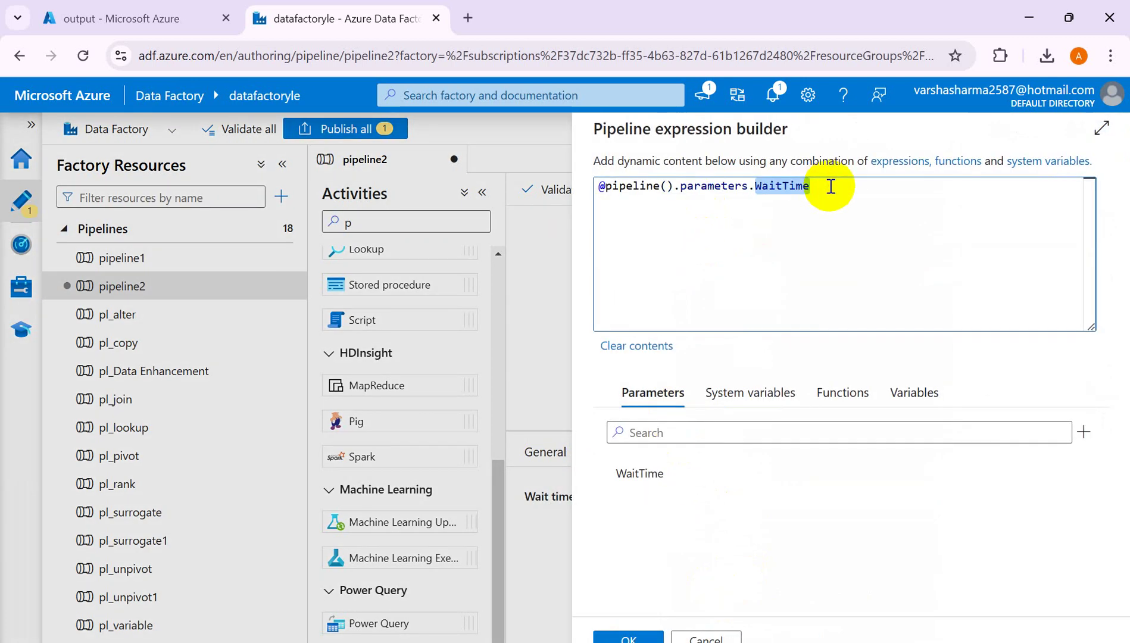
key("Return")
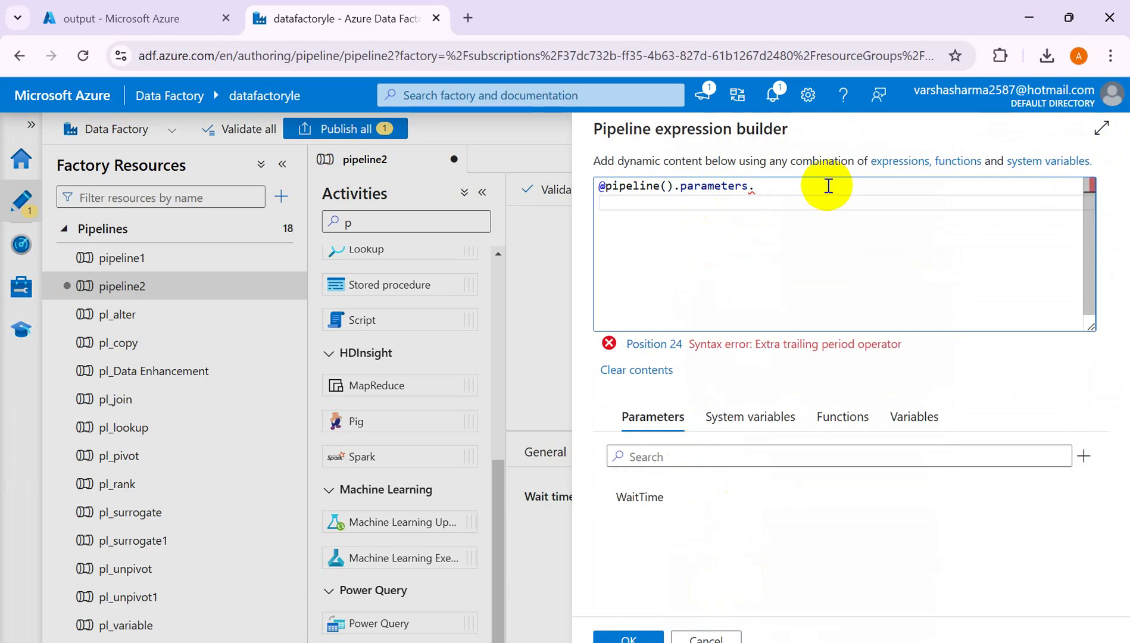
key("BackSpace")
key("BackSpace")
key("BackSpace")
key("BackSpace")
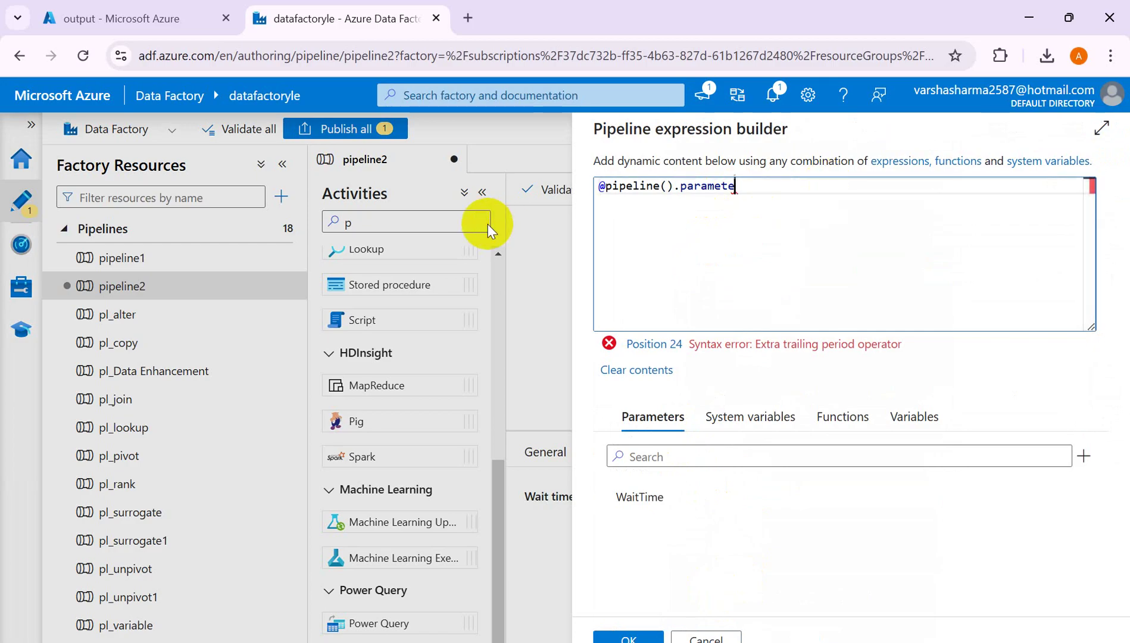
key("BackSpace")
key("BackSpace")
key("BackSpace")
key("BackSpace")
key("BackSpace")
key("BackSpace")
key("BackSpace")
key("BackSpace")
key("BackSpace")
key("BackSpace")
key("BackSpace")
key("BackSpace")
key("BackSpace")
key("BackSpace")
key("BackSpace")
key("BackSpace")
key("BackSpace")
key("BackSpace")
key("BackSpace")
key("BackSpace")
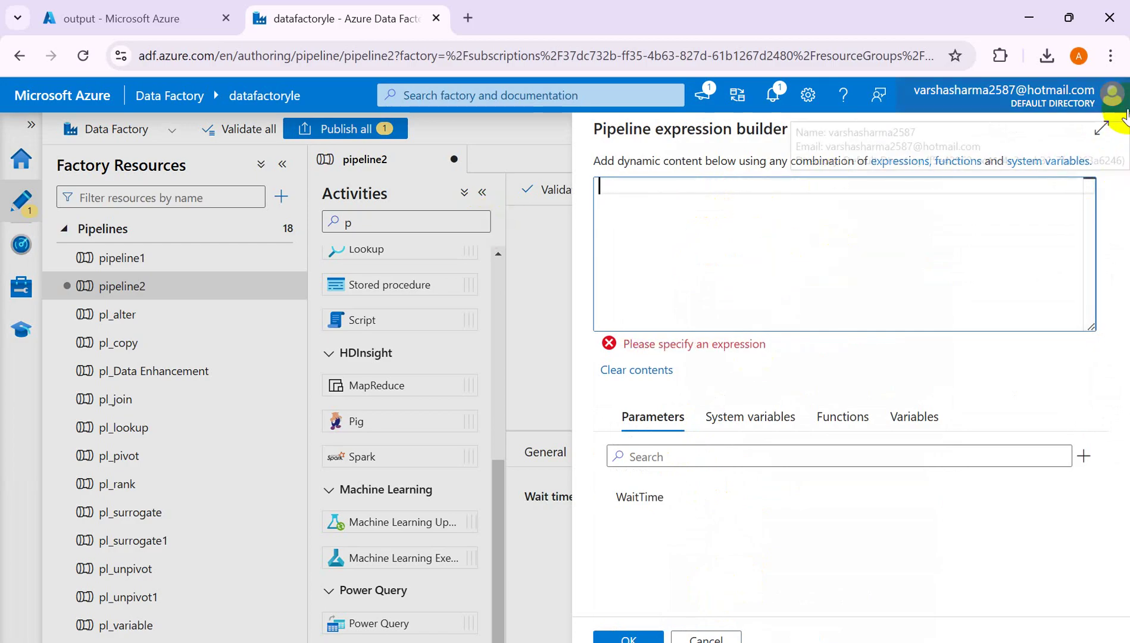
left_click(707, 639)
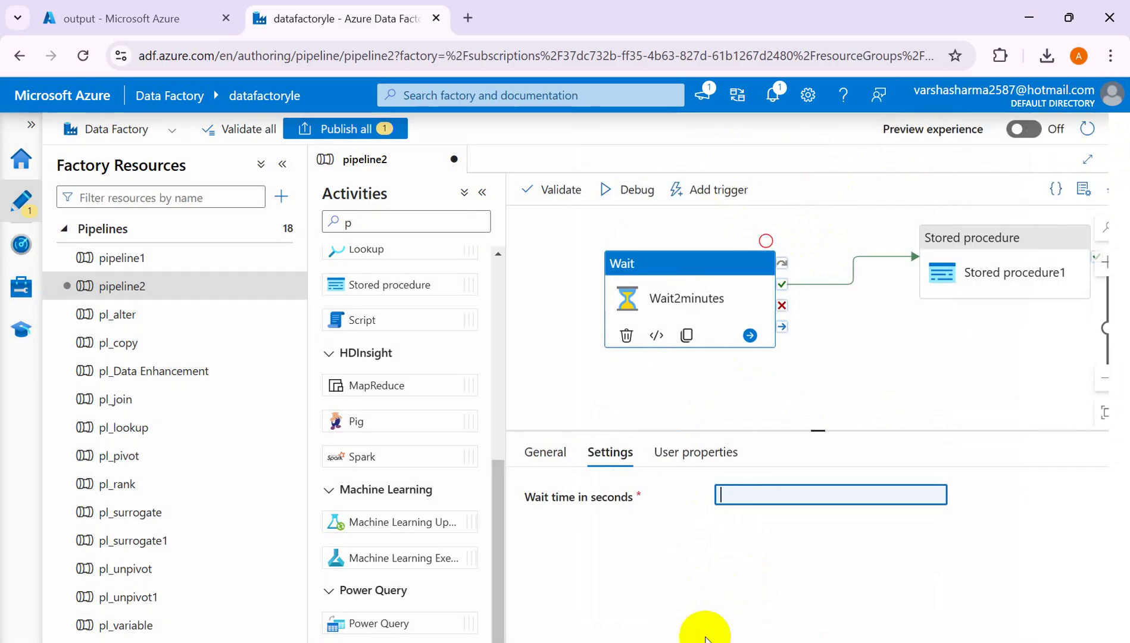
left_click(766, 492)
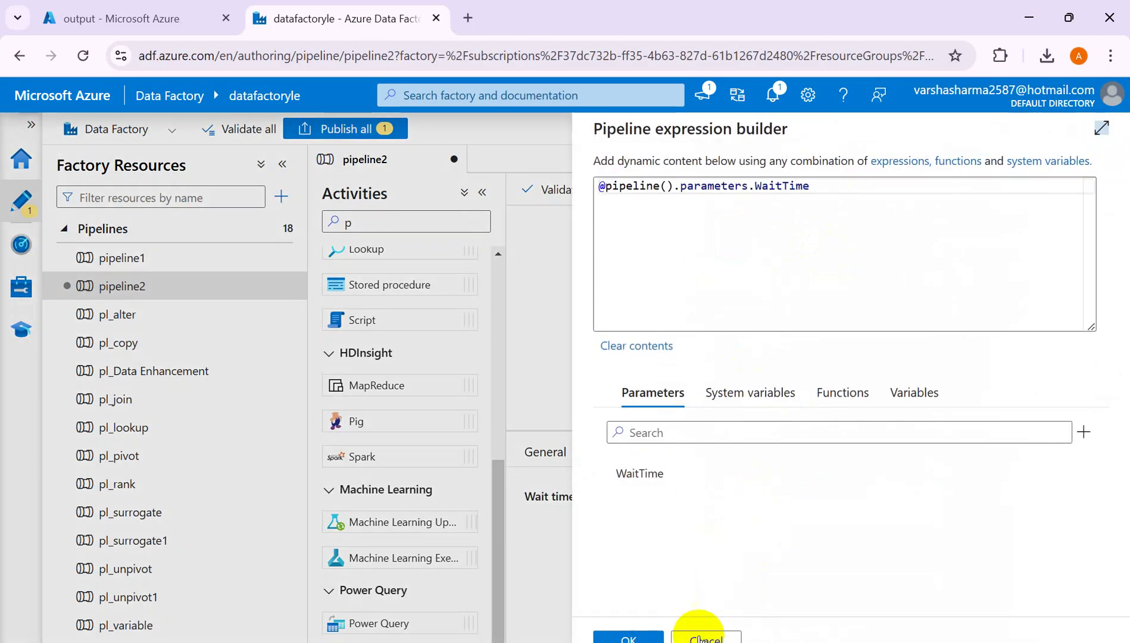
left_click(629, 637)
mouse_move(887, 259)
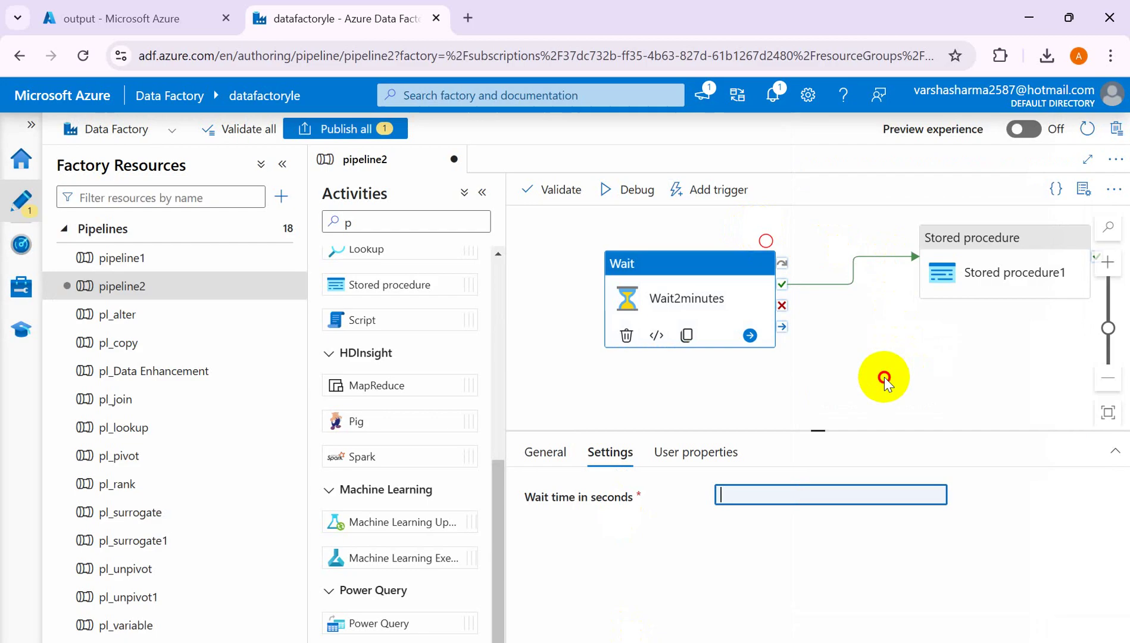
Delete the unnamed String variable from the pipeline's variables
left_click(884, 377)
left_click(626, 458)
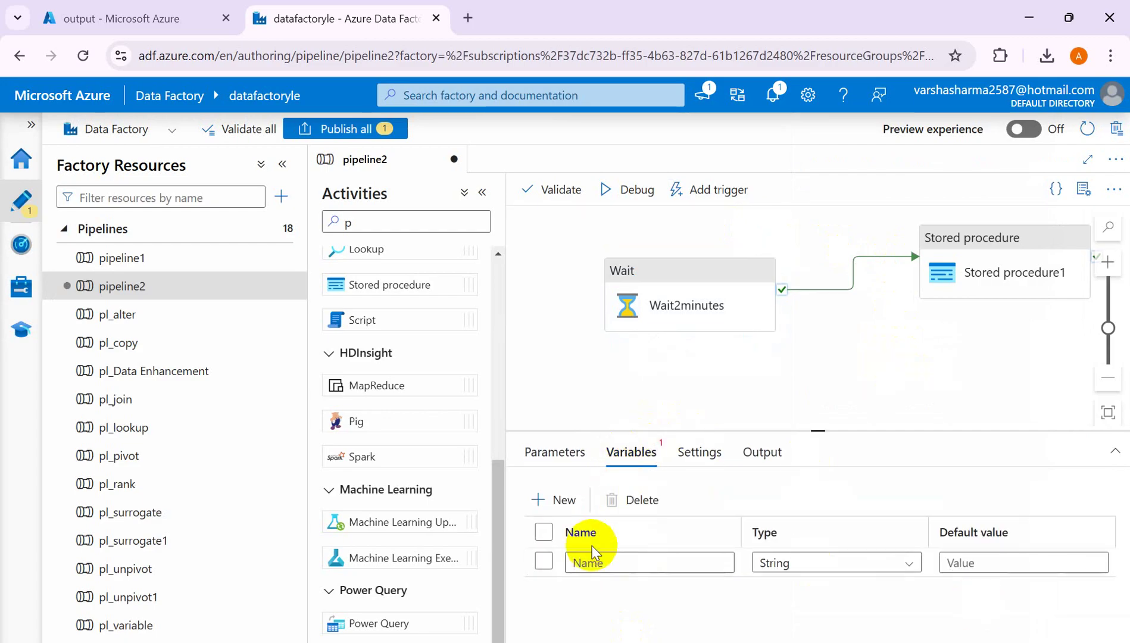
left_click(544, 562)
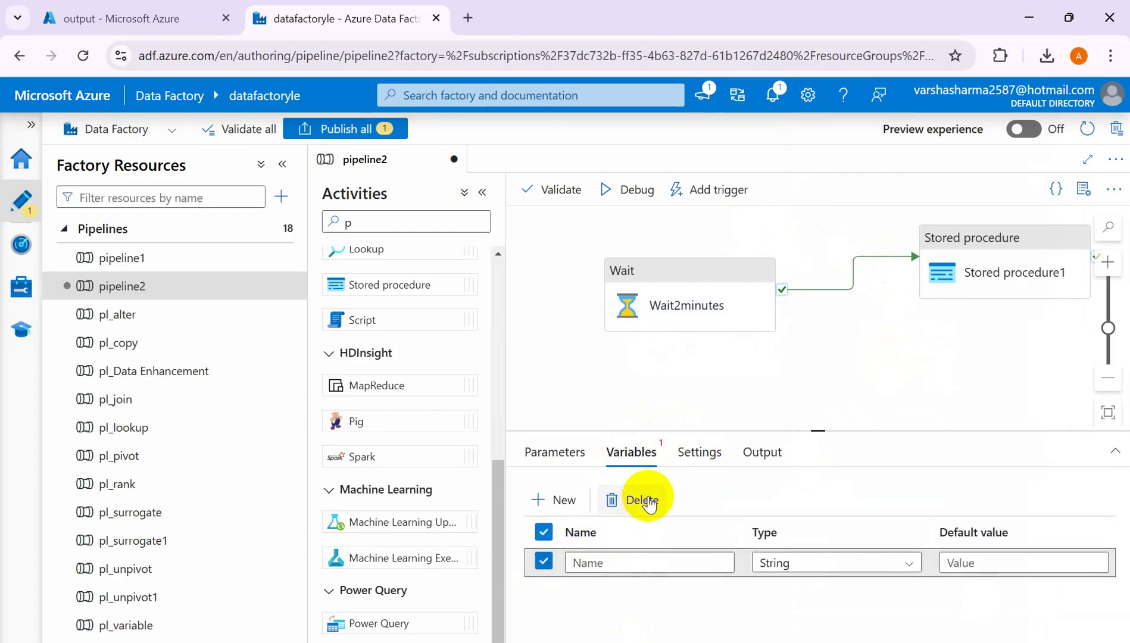
left_click(640, 500)
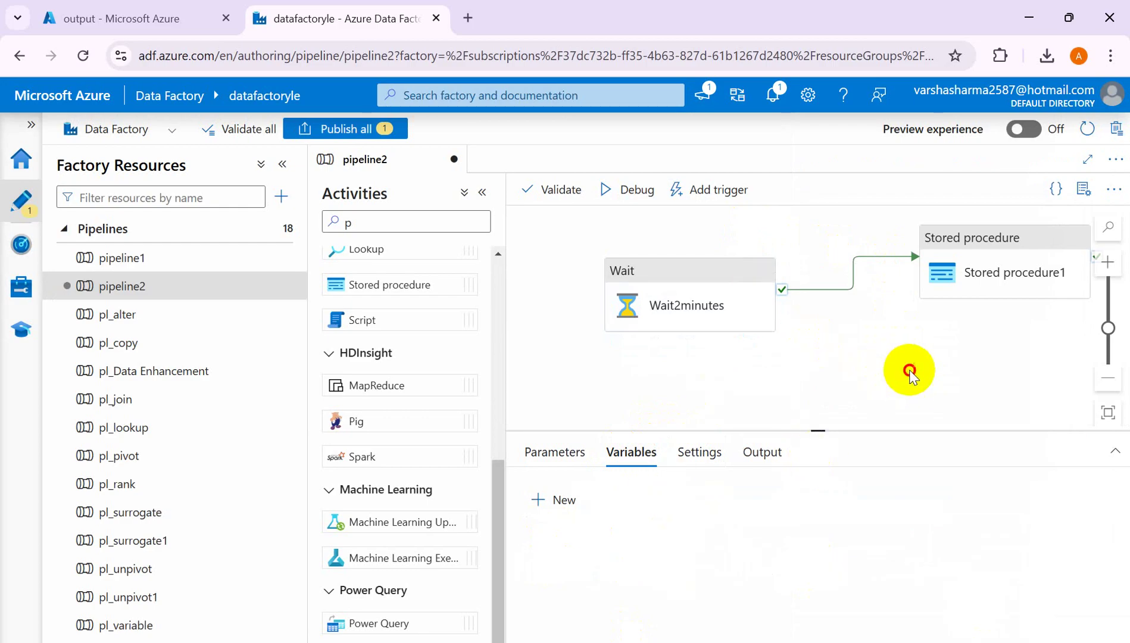
Set a Debug until breakpoint on the Wait2minutes activity
left_click_drag(909, 371, 856, 372)
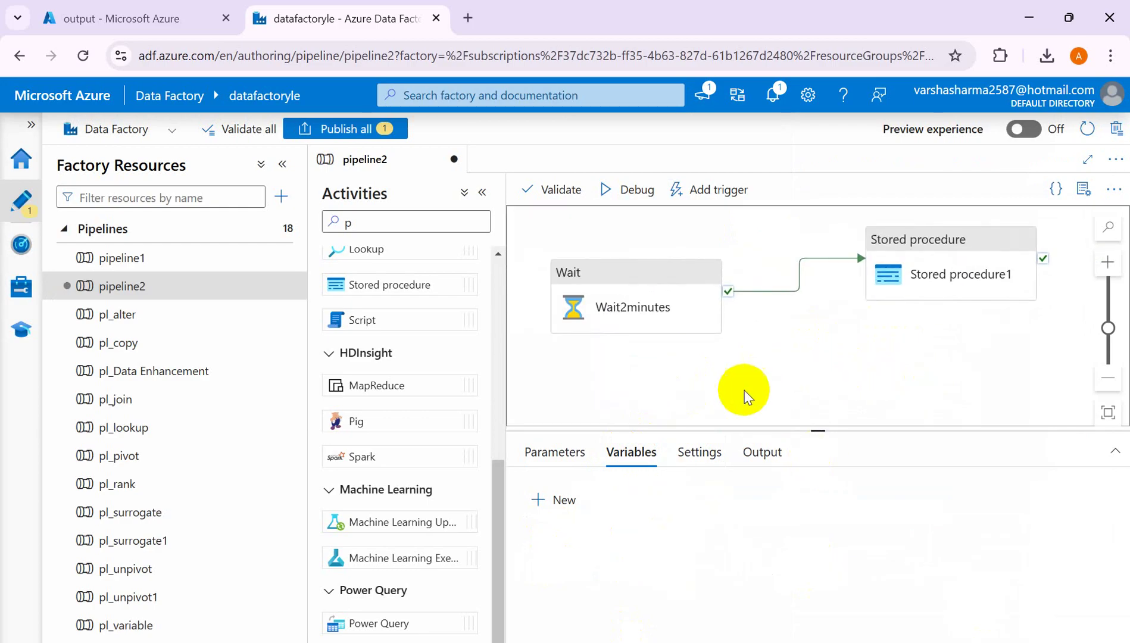
mouse_move(701, 278)
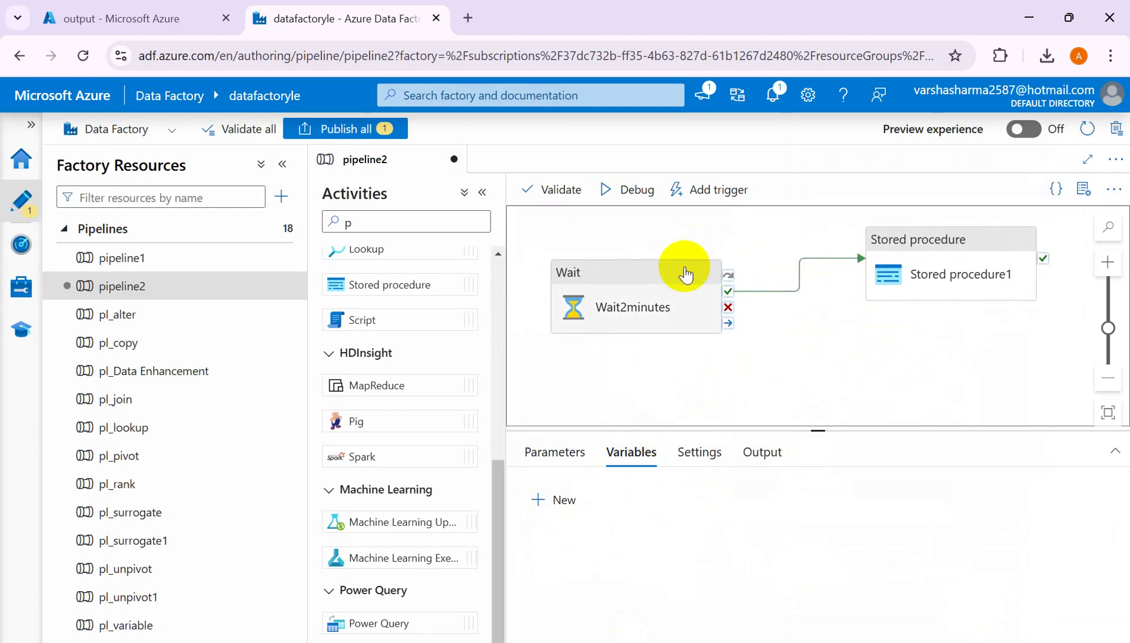
left_click(709, 271)
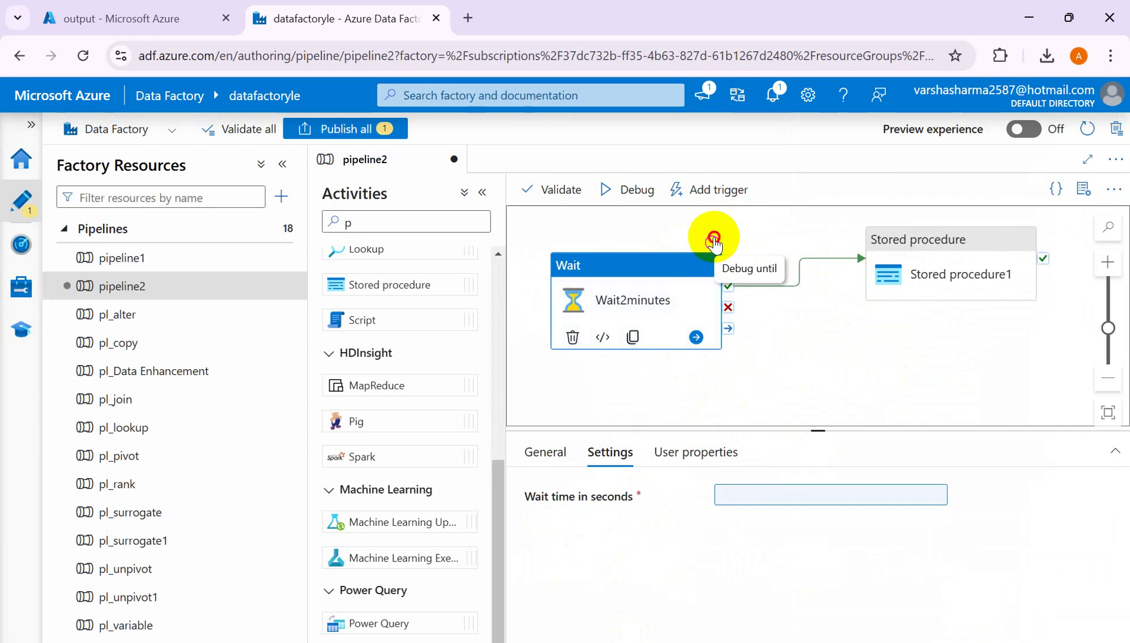
left_click(712, 243)
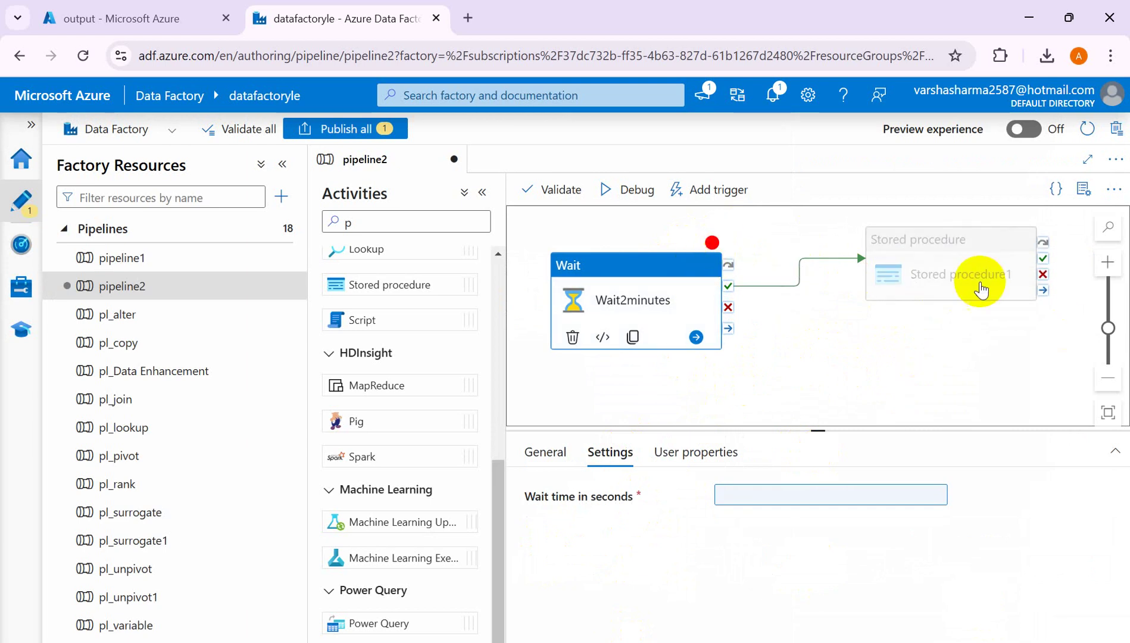
Start a debug run of the pipeline with the WaitTime parameter set to 120
mouse_move(875, 281)
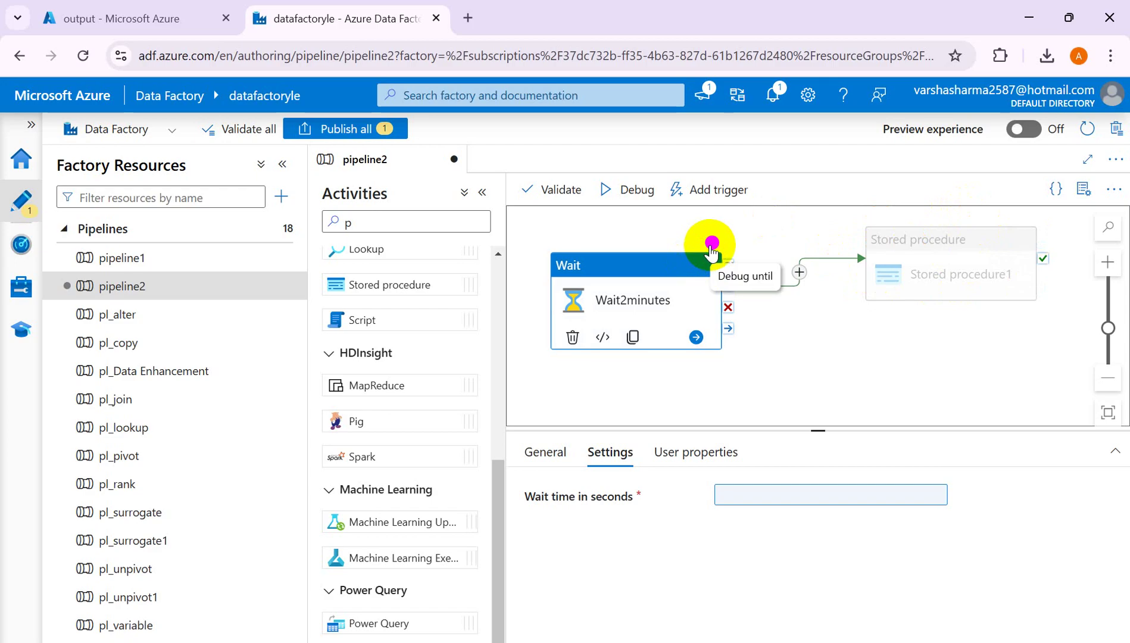
left_click(607, 193)
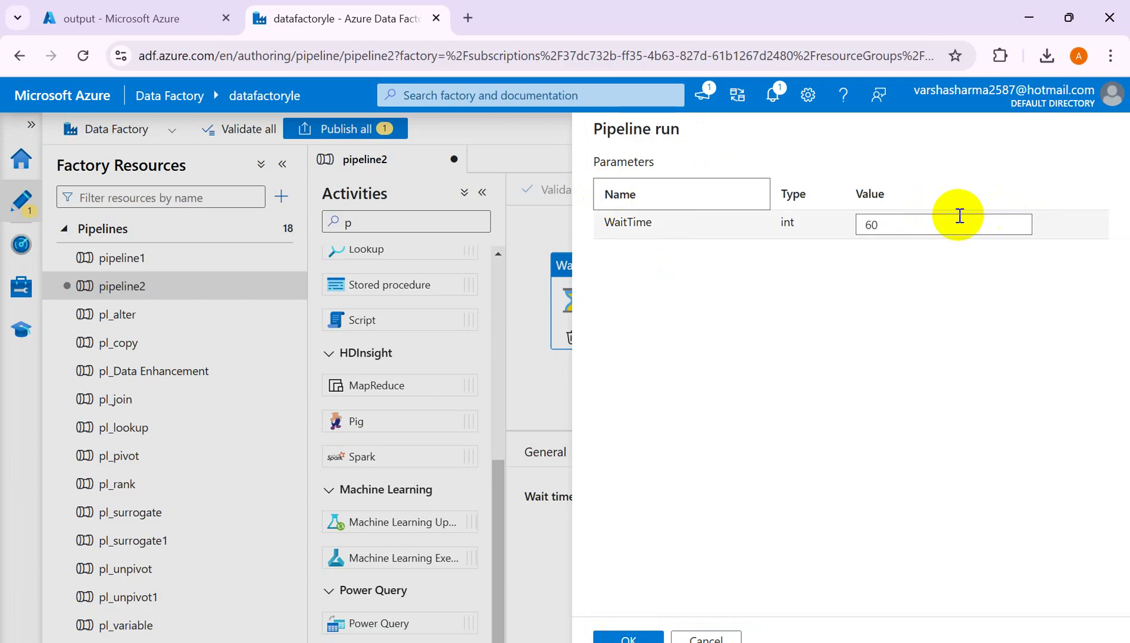
left_click(920, 226)
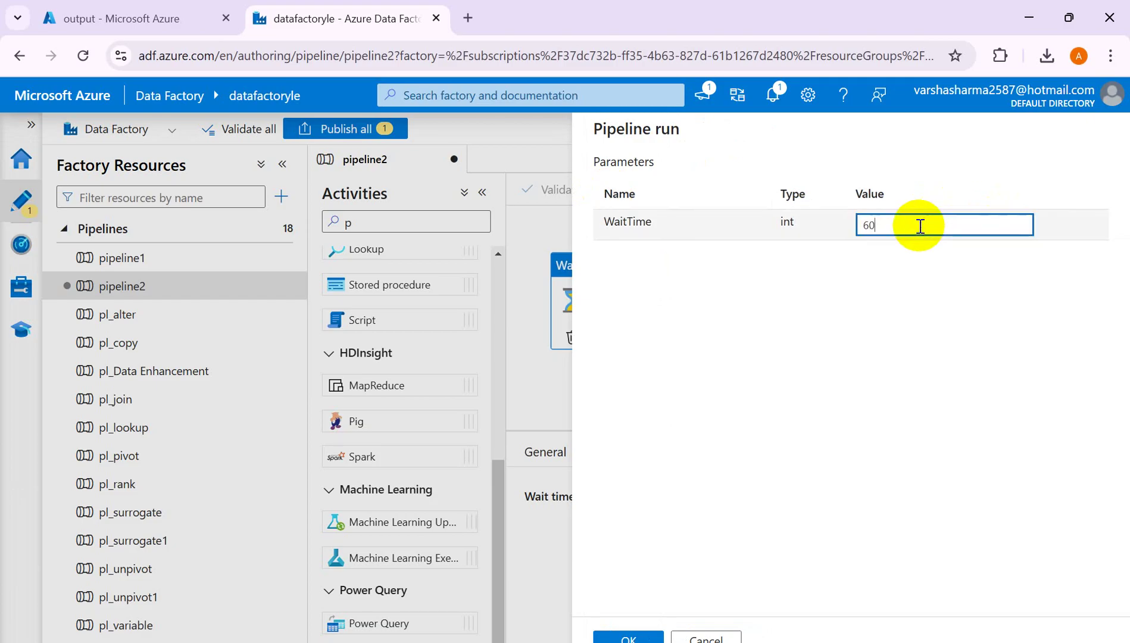
key("BackSpace")
type("120")
left_click(629, 637)
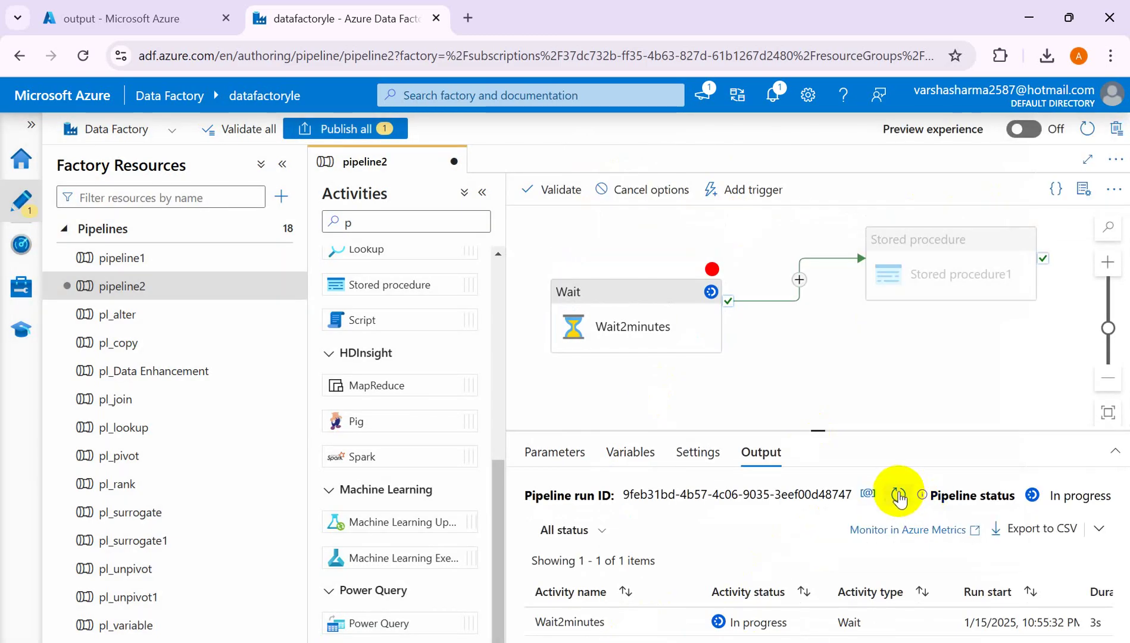
Refresh the debug run's status and inspect the input passed to the Wait2minutes activity
left_click(900, 496)
left_click_drag(822, 431, 816, 373)
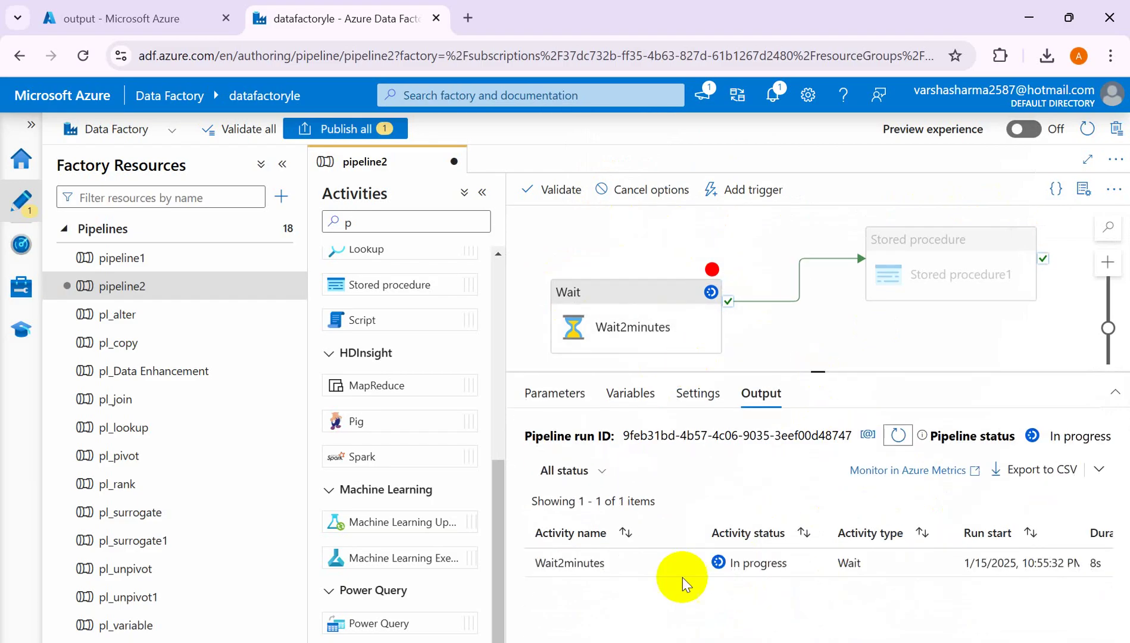
mouse_move(631, 568)
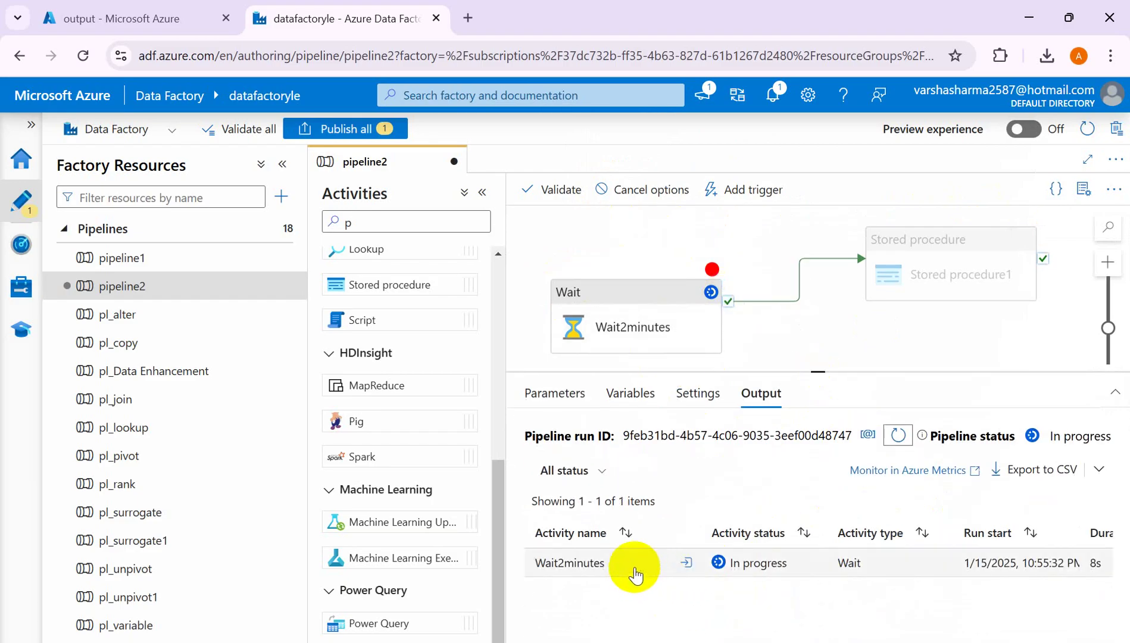
left_click(689, 564)
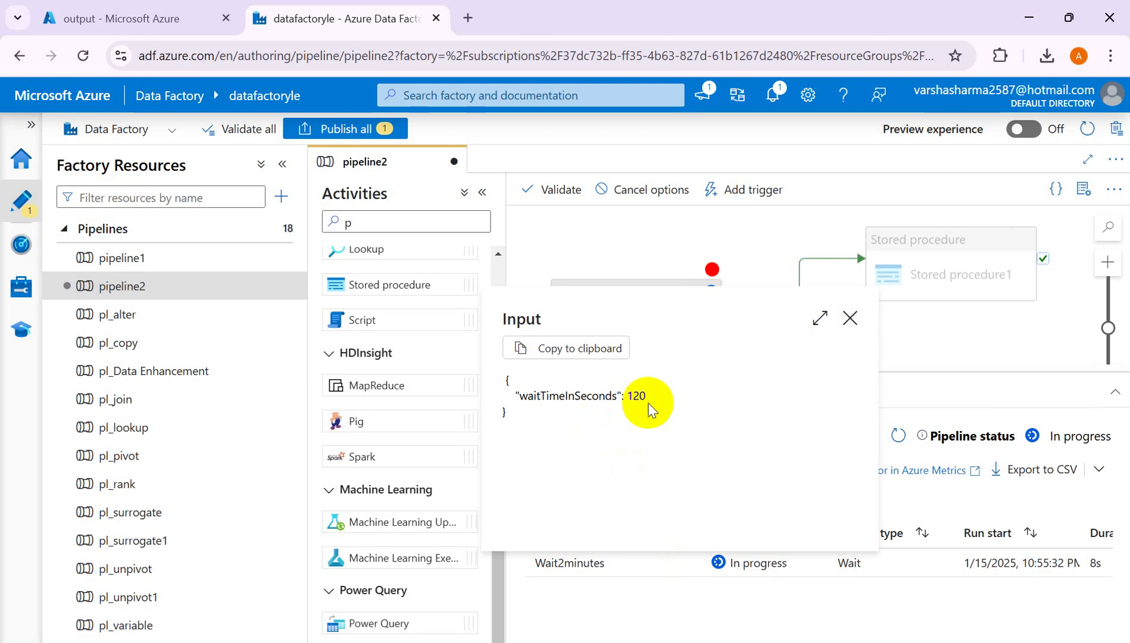
left_click(850, 319)
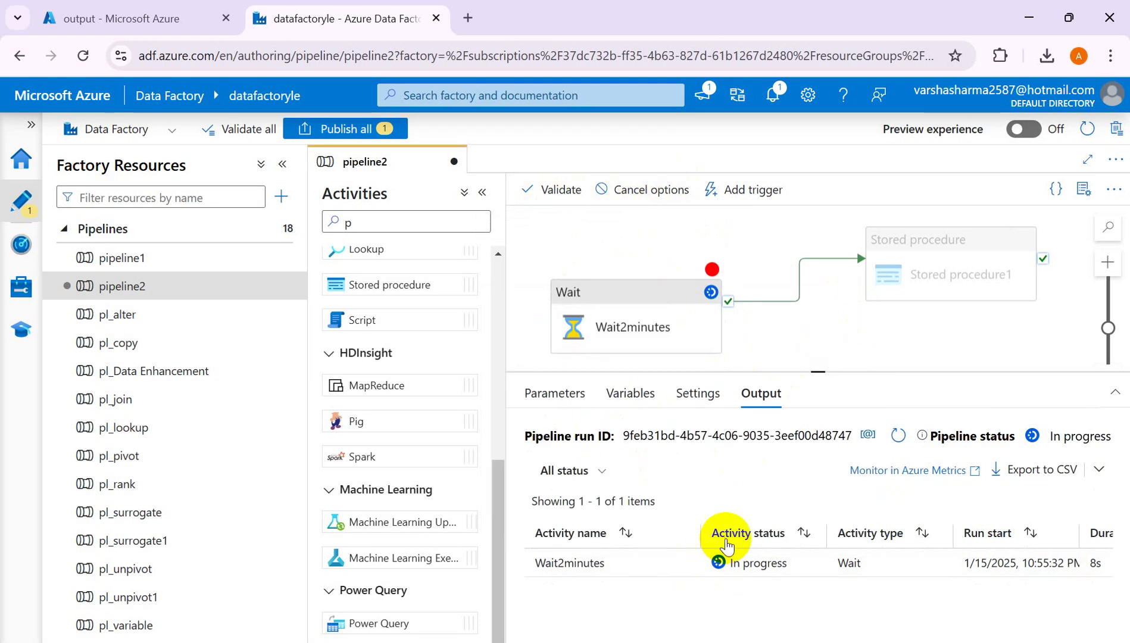
left_click(900, 436)
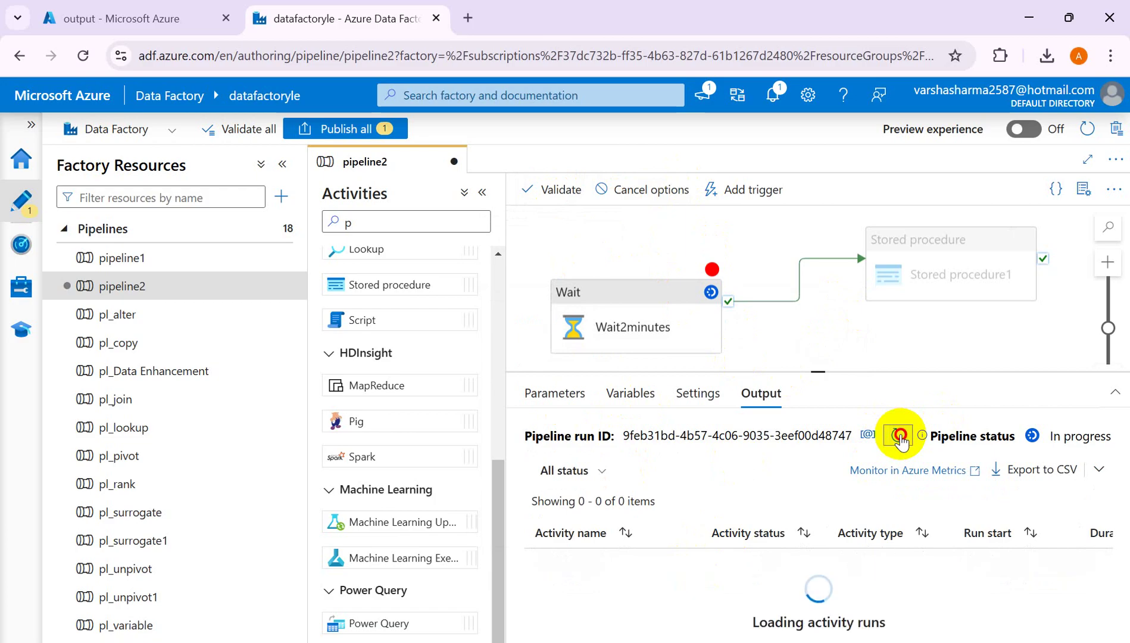